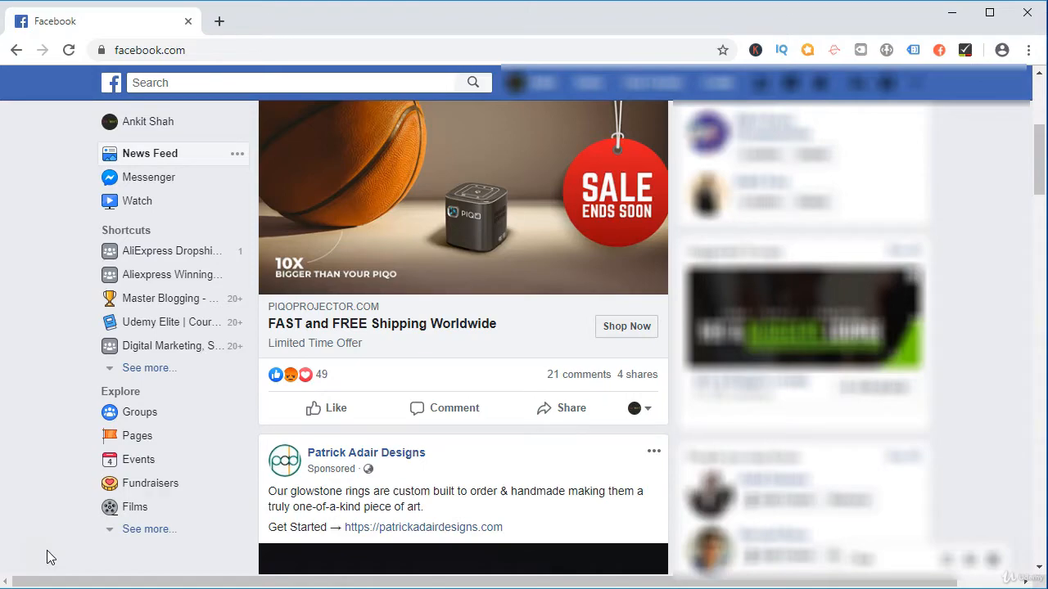
scroll(426, 158, up, 1)
scroll(386, 188, up, 2)
scroll(395, 190, down, 3)
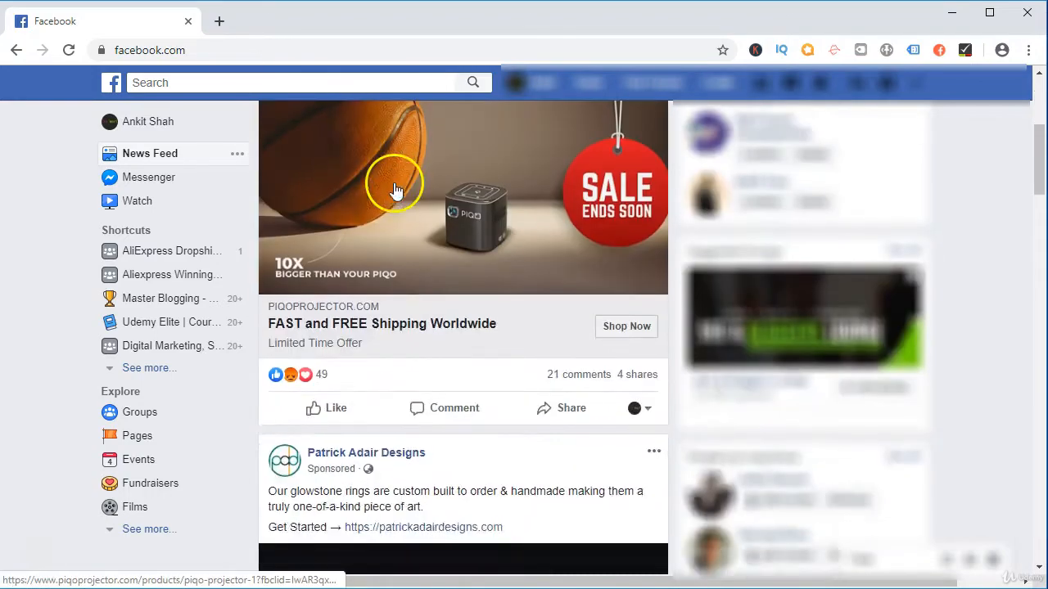
scroll(395, 190, up, 2)
scroll(398, 185, up, 1)
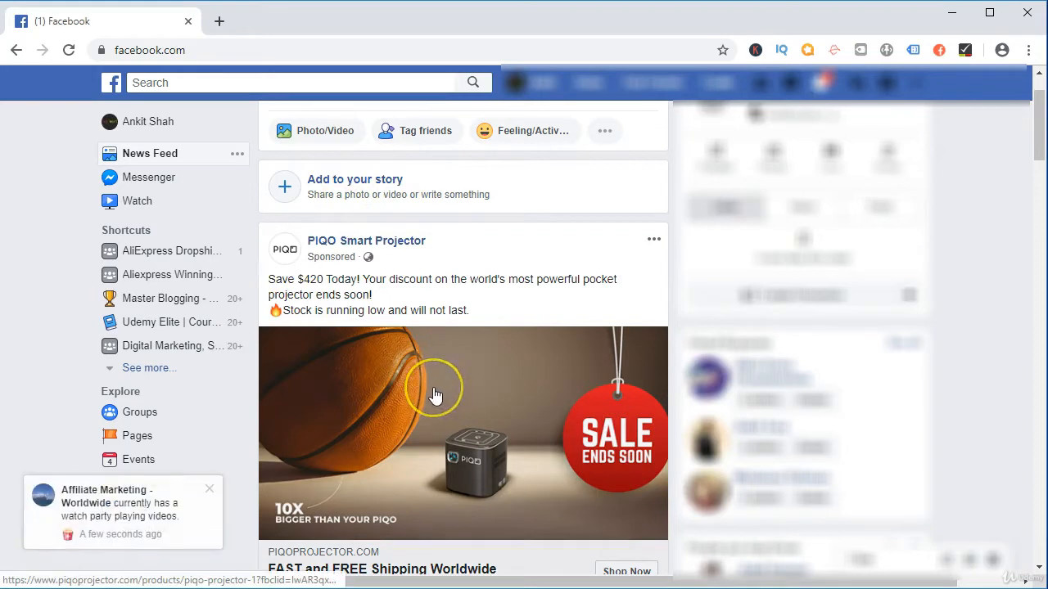
scroll(435, 395, down, 1)
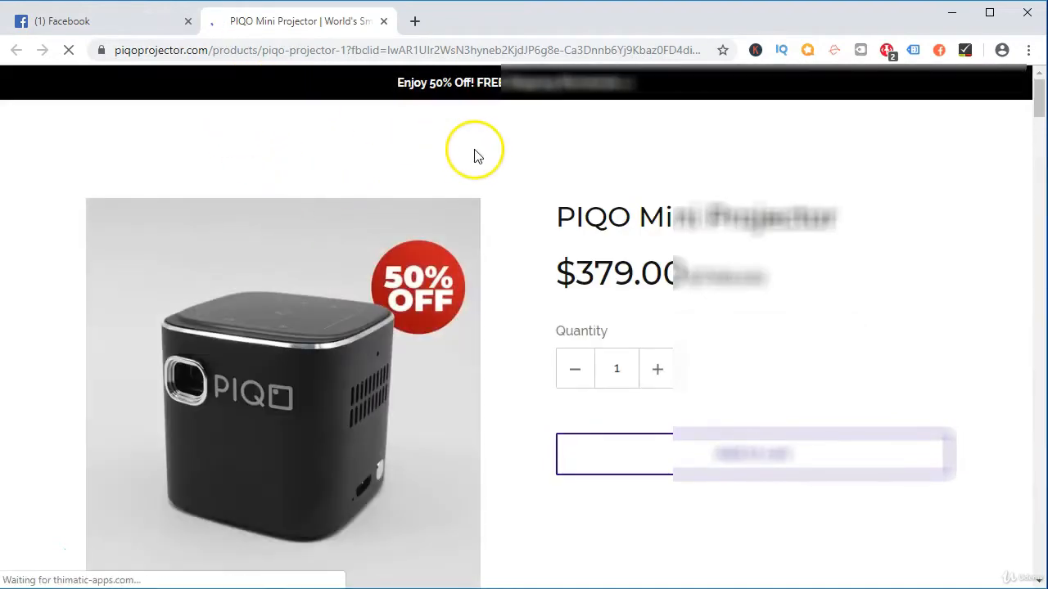
scroll(475, 180, down, 1)
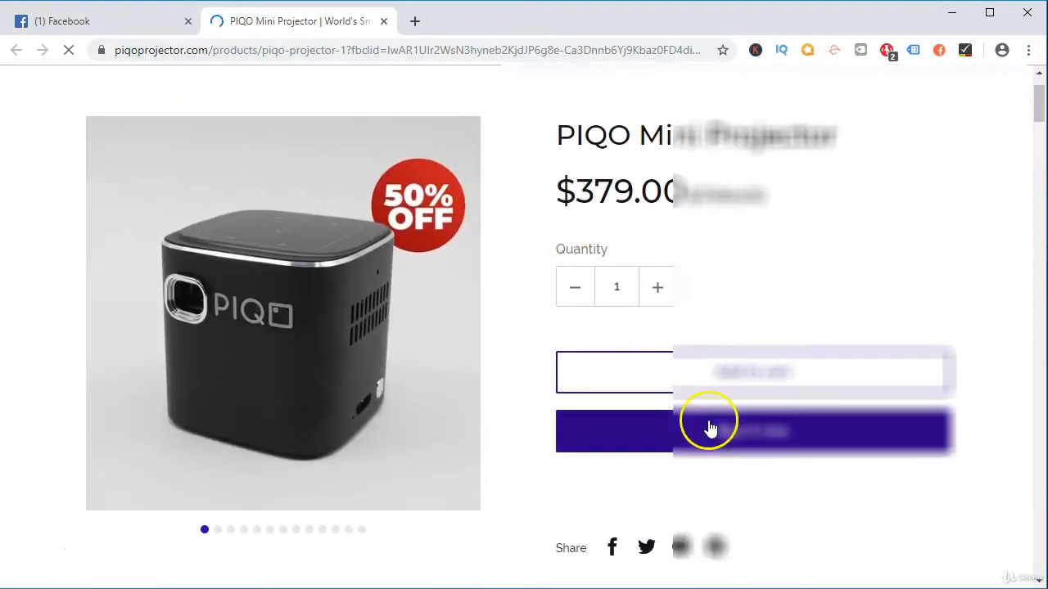
Step: Add the PIQO Mini Projector ($379.00) to the PIQO store shopping cart
click(746, 373)
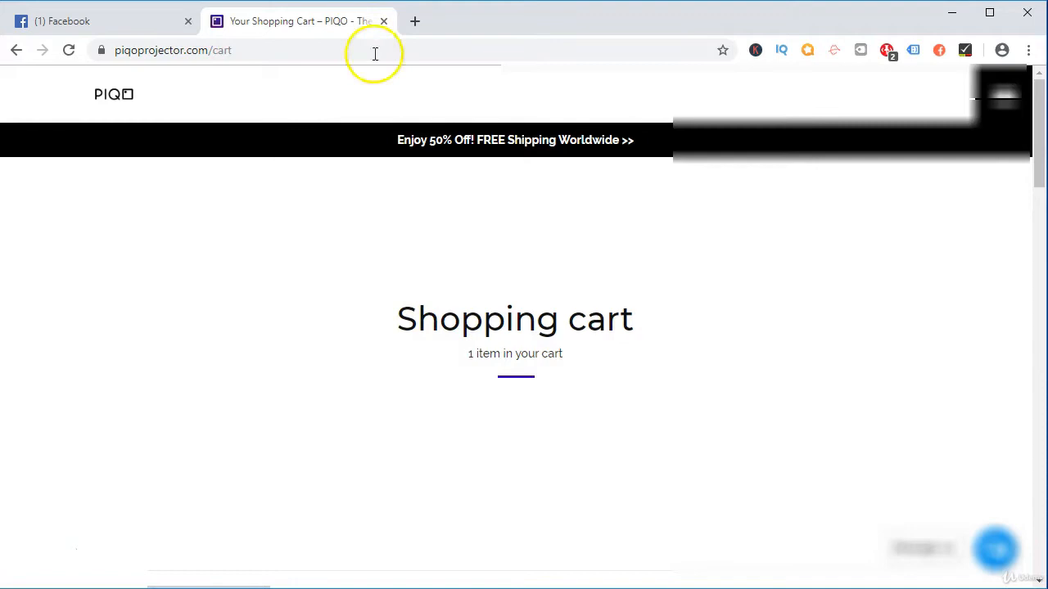
Step: Close the PIQO store cart tab and return to the Facebook feed with the PIQO ad
click(380, 21)
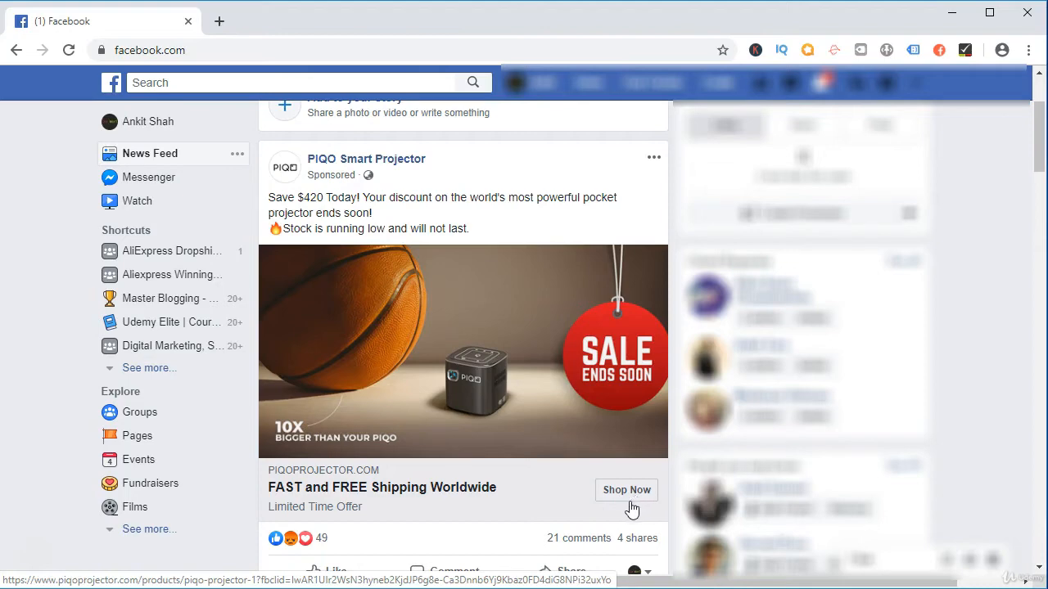
scroll(472, 315, down, 1)
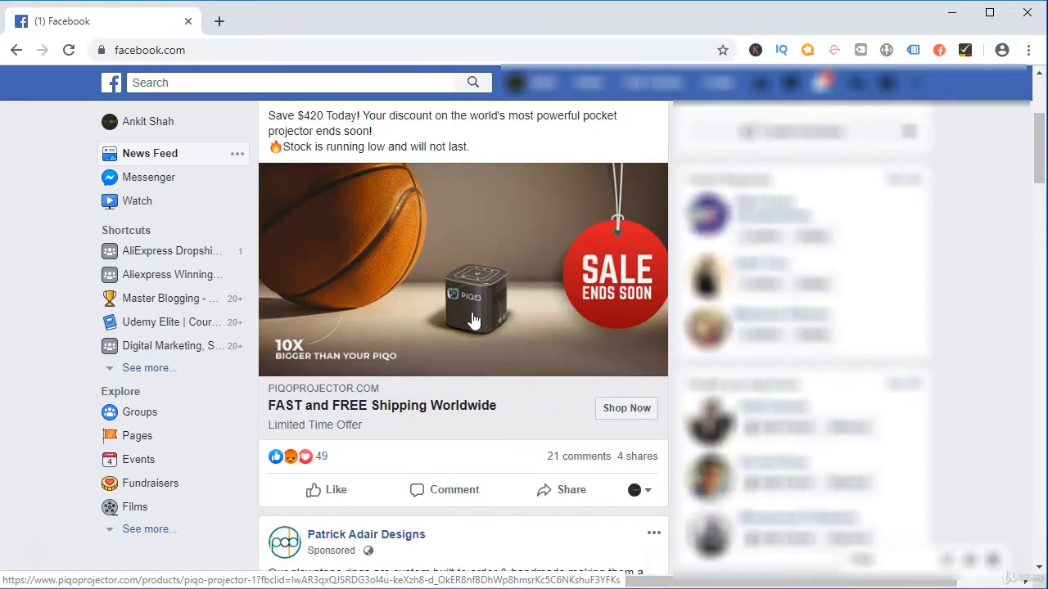
scroll(471, 319, up, 1)
scroll(472, 319, up, 1)
scroll(472, 319, down, 5)
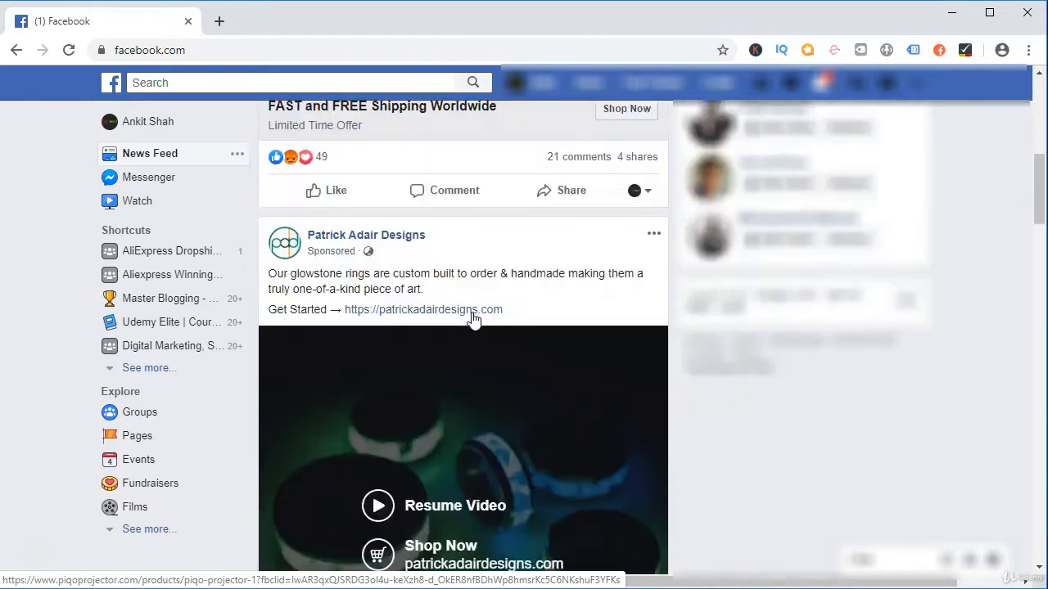
scroll(471, 320, down, 2)
scroll(471, 319, down, 3)
scroll(472, 319, down, 3)
scroll(472, 319, down, 3)
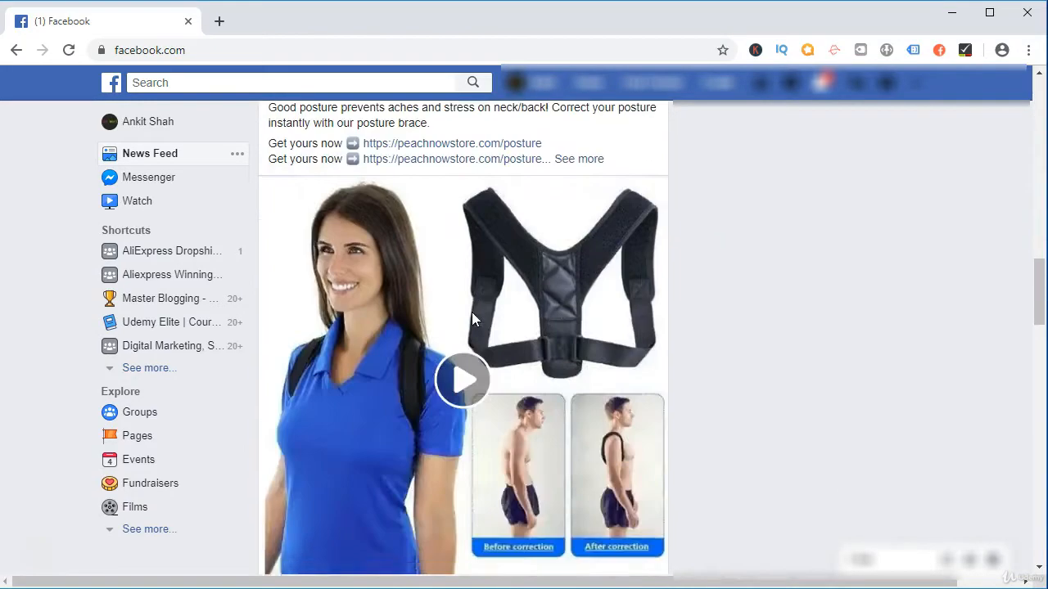
scroll(473, 319, up, 2)
scroll(285, 322, up, 1)
scroll(319, 327, down, 2)
scroll(319, 325, down, 3)
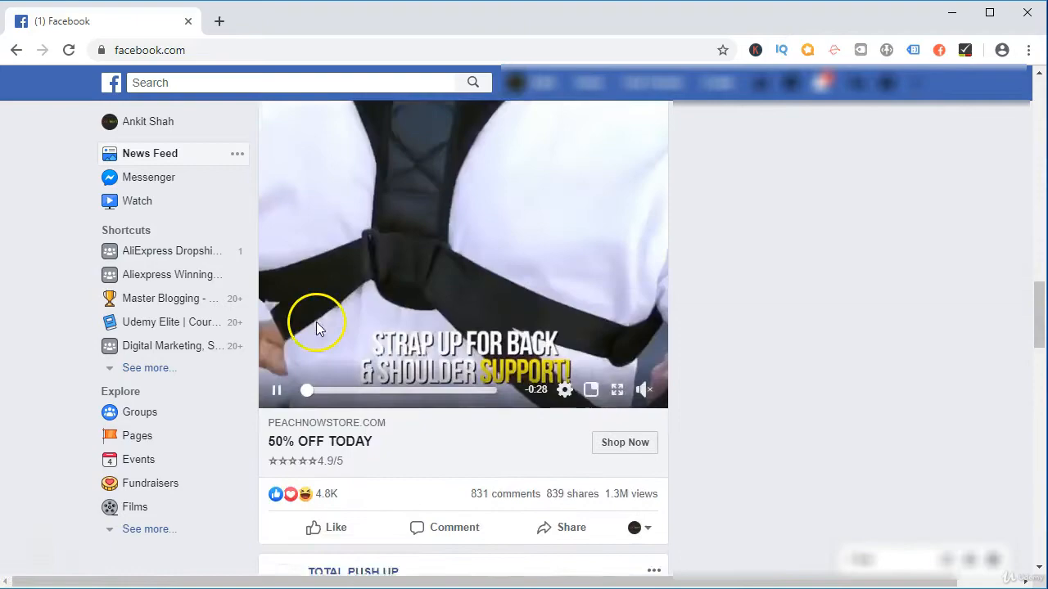
scroll(316, 327, down, 4)
scroll(316, 327, down, 2)
scroll(316, 328, down, 2)
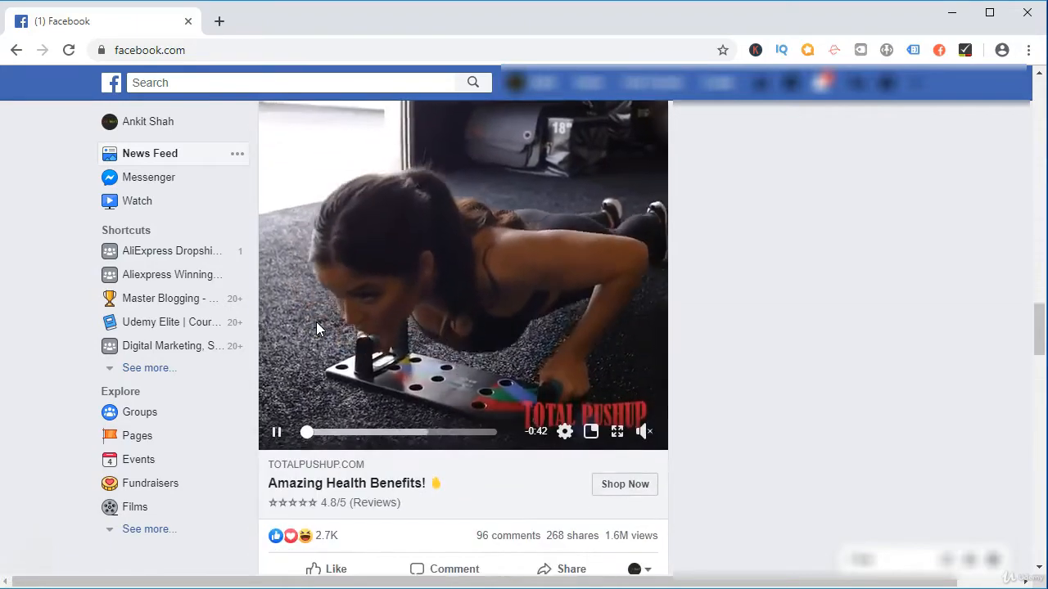
scroll(318, 328, up, 1)
scroll(316, 324, up, 2)
scroll(316, 324, down, 4)
scroll(316, 324, down, 3)
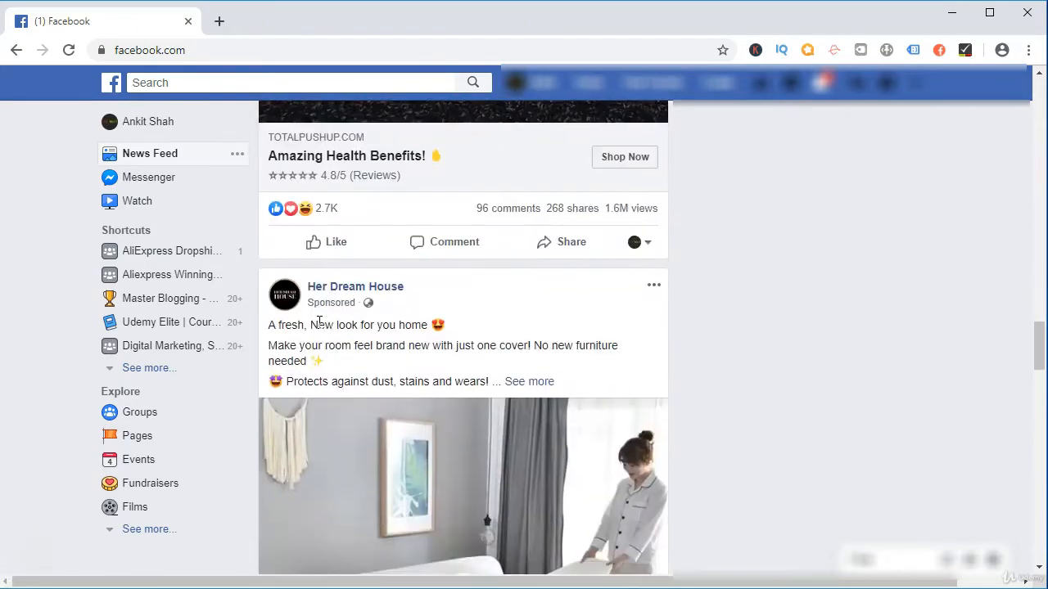
scroll(355, 354, down, 2)
scroll(375, 378, up, 2)
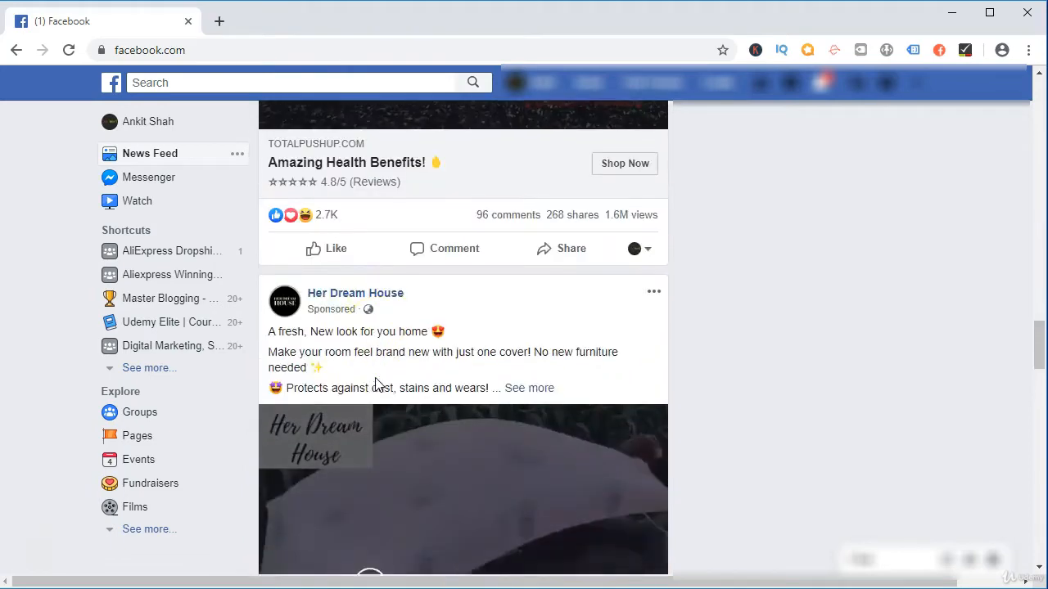
scroll(375, 378, down, 3)
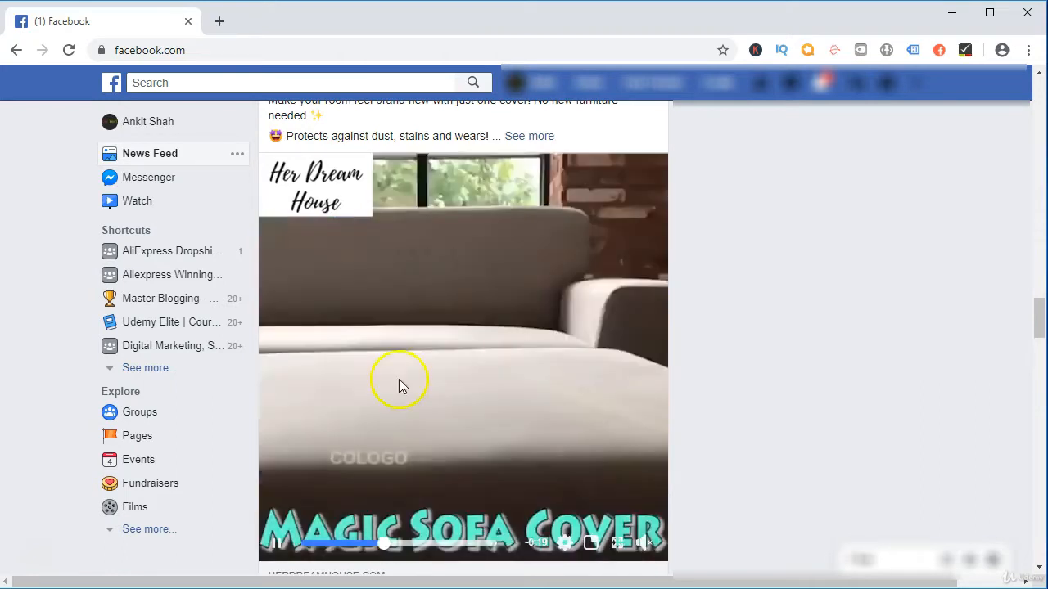
scroll(542, 446, down, 1)
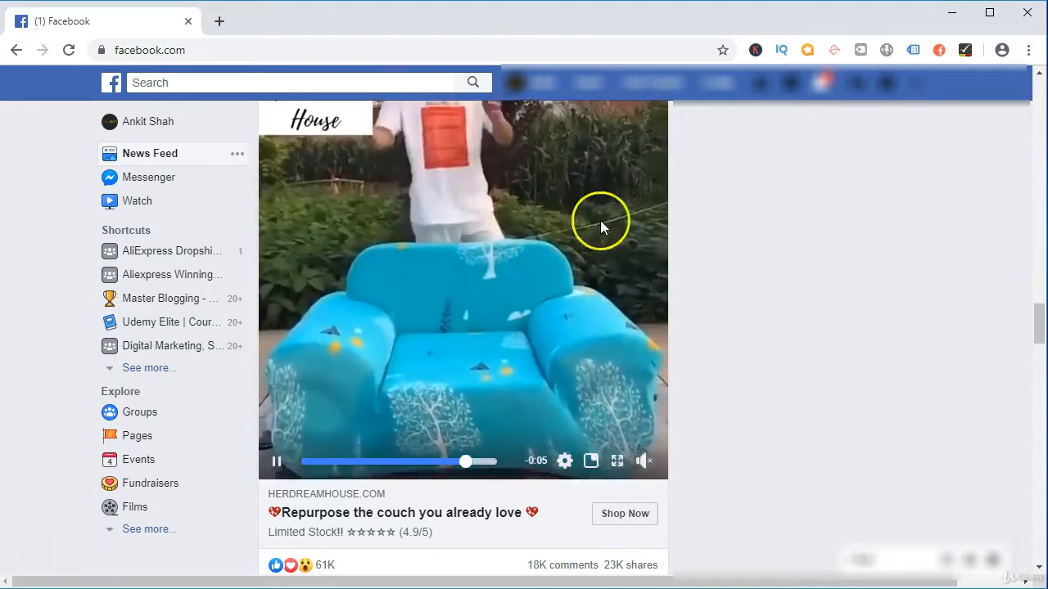
scroll(500, 292, down, 1)
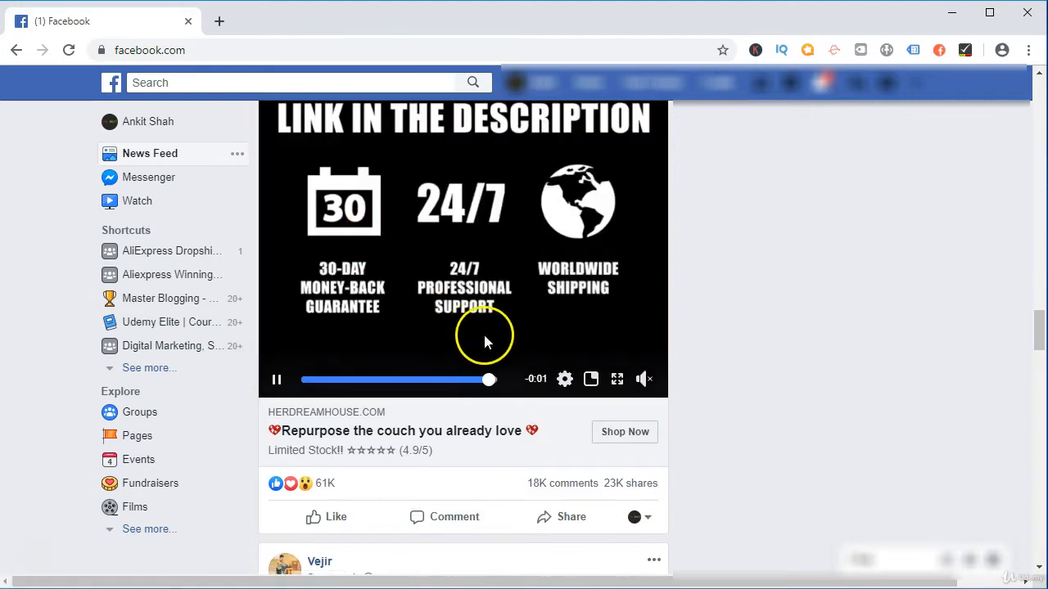
scroll(467, 365, up, 3)
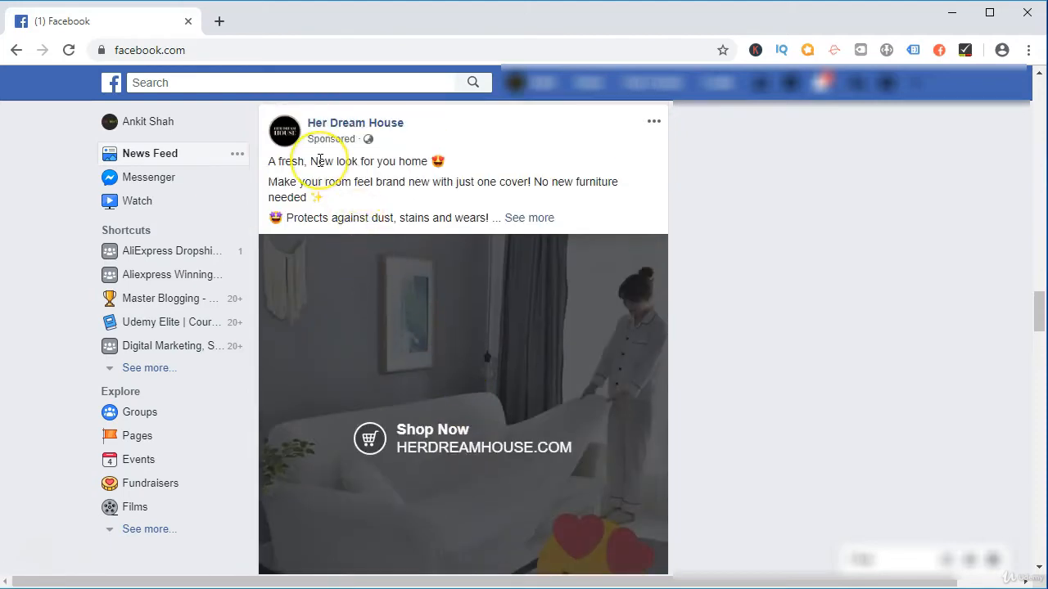
scroll(409, 327, down, 5)
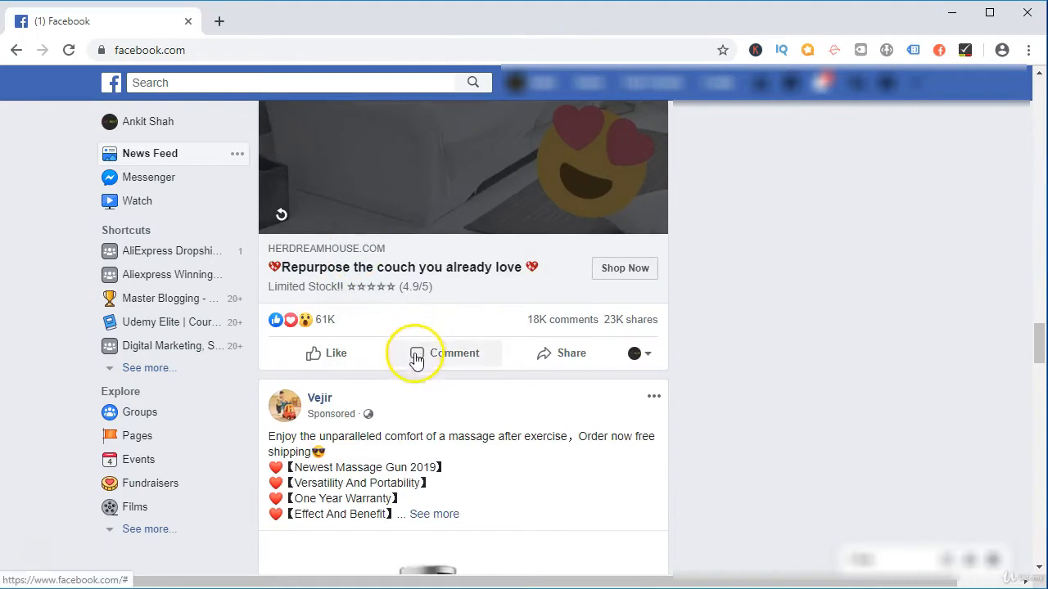
scroll(415, 365, down, 3)
scroll(415, 344, down, 2)
scroll(414, 332, up, 1)
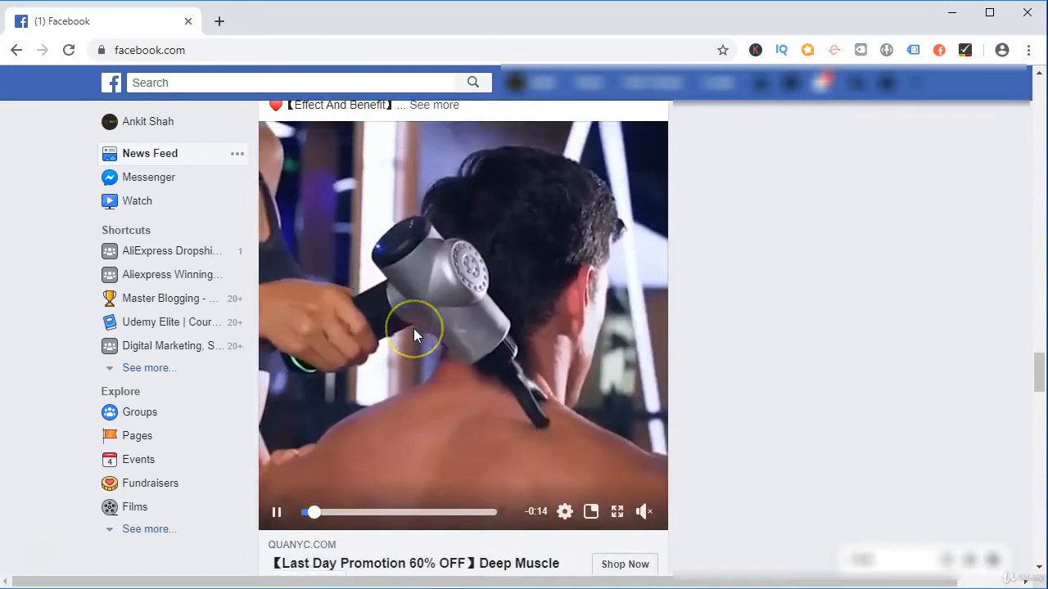
scroll(413, 336, down, 1)
scroll(413, 336, down, 2)
scroll(415, 338, down, 2)
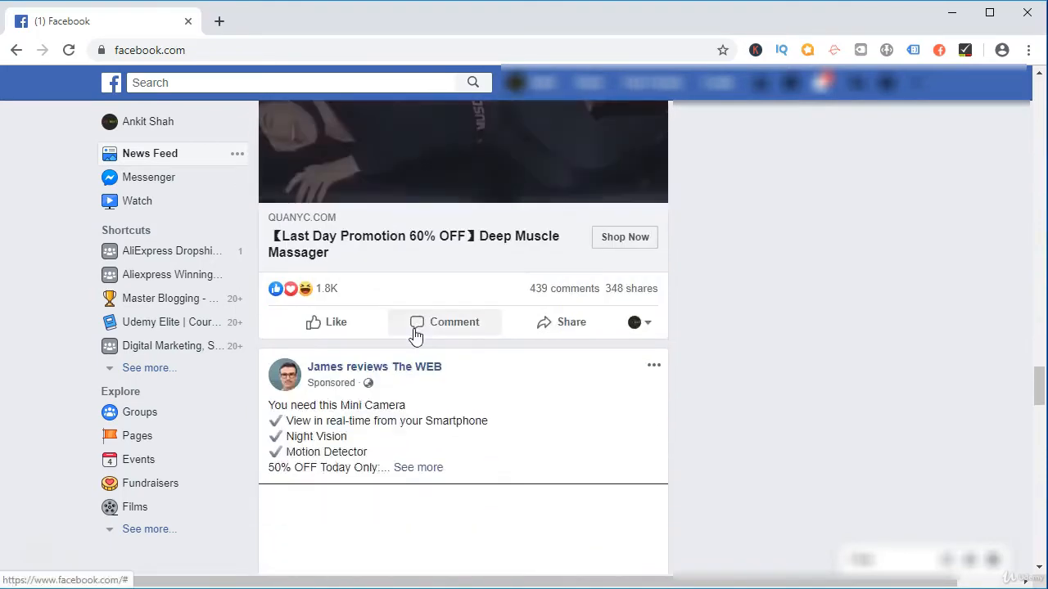
scroll(398, 372, up, 5)
scroll(398, 372, up, 2)
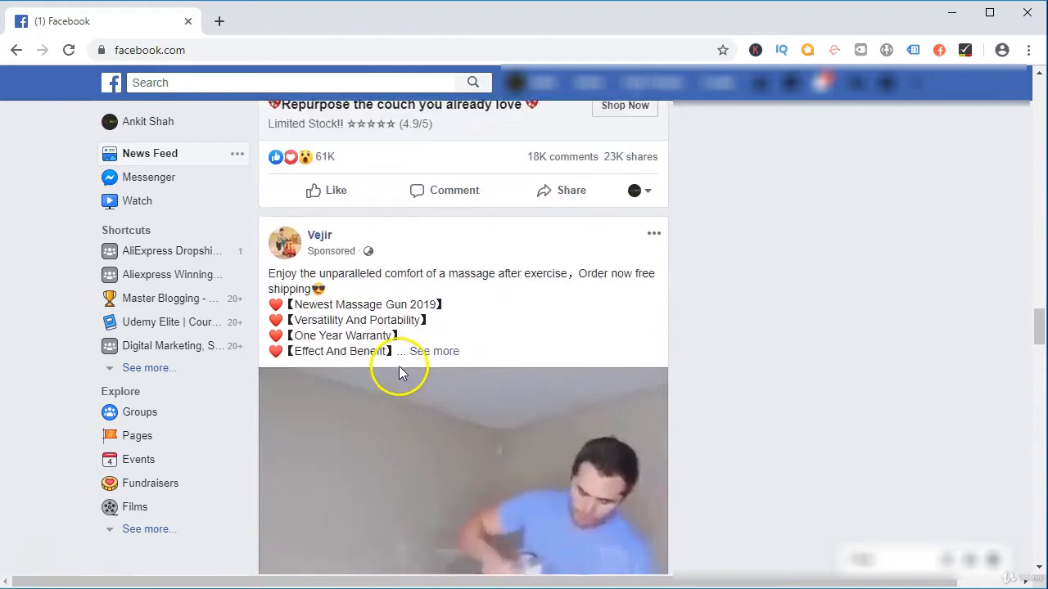
scroll(399, 372, up, 5)
scroll(399, 373, up, 1)
scroll(398, 372, up, 3)
scroll(401, 373, up, 1)
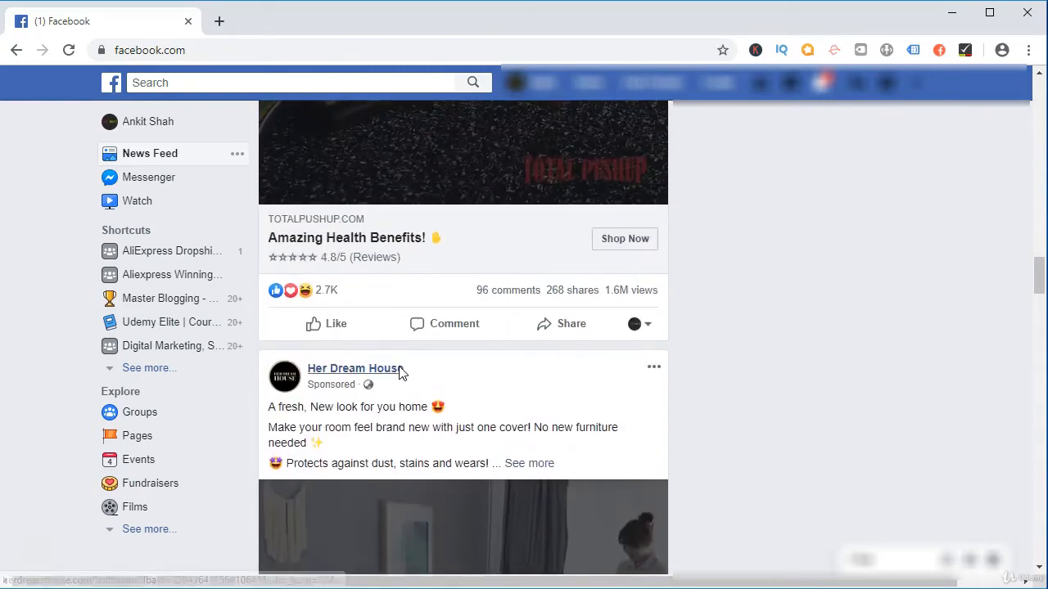
scroll(407, 371, up, 3)
scroll(404, 367, up, 3)
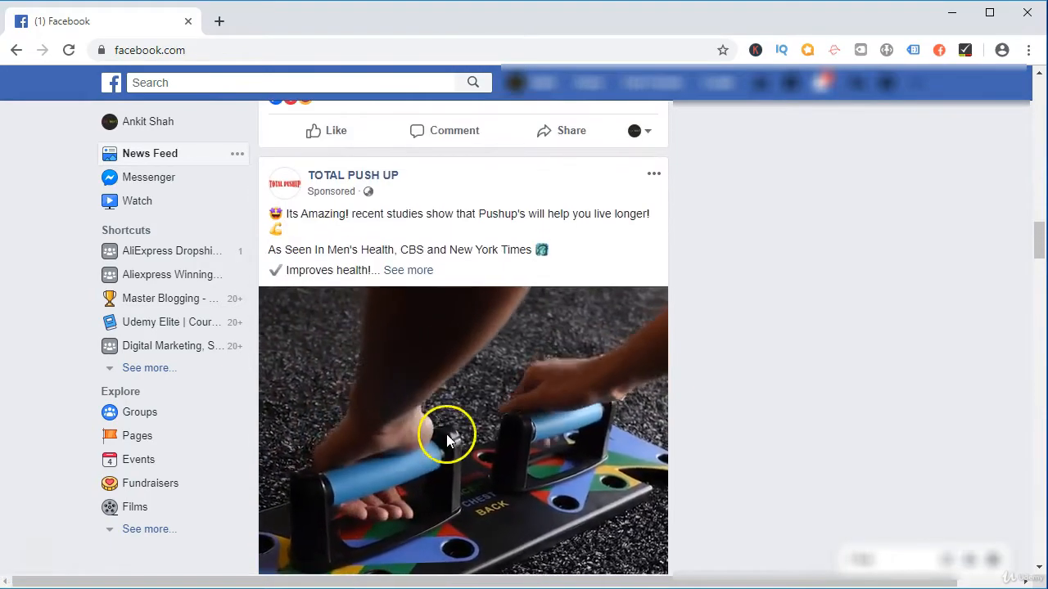
scroll(452, 459, up, 1)
scroll(462, 483, up, 1)
scroll(467, 496, up, 3)
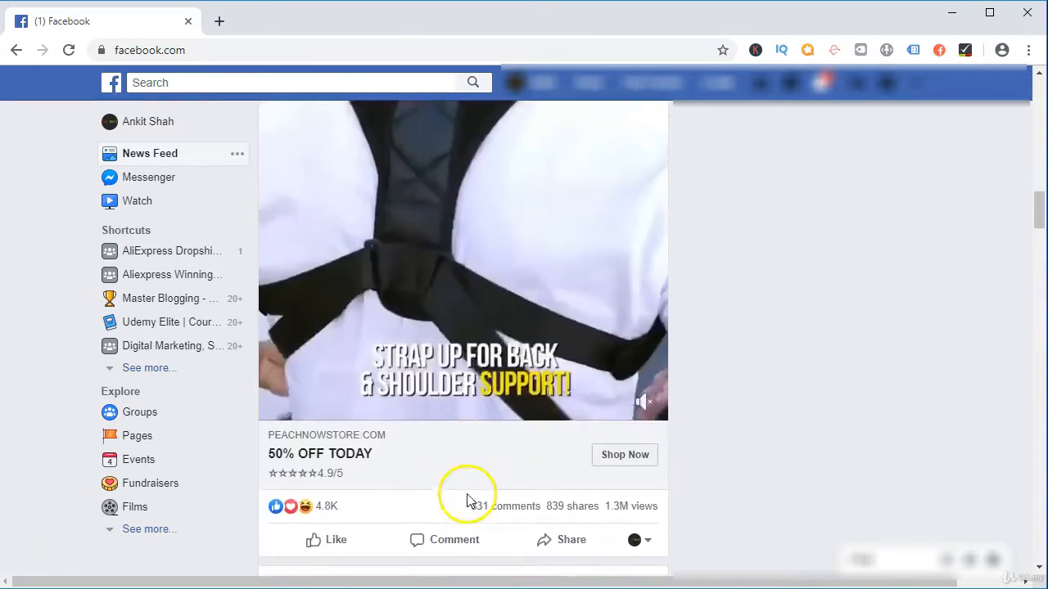
scroll(466, 495, up, 5)
scroll(468, 497, up, 3)
scroll(467, 497, up, 5)
scroll(464, 497, up, 5)
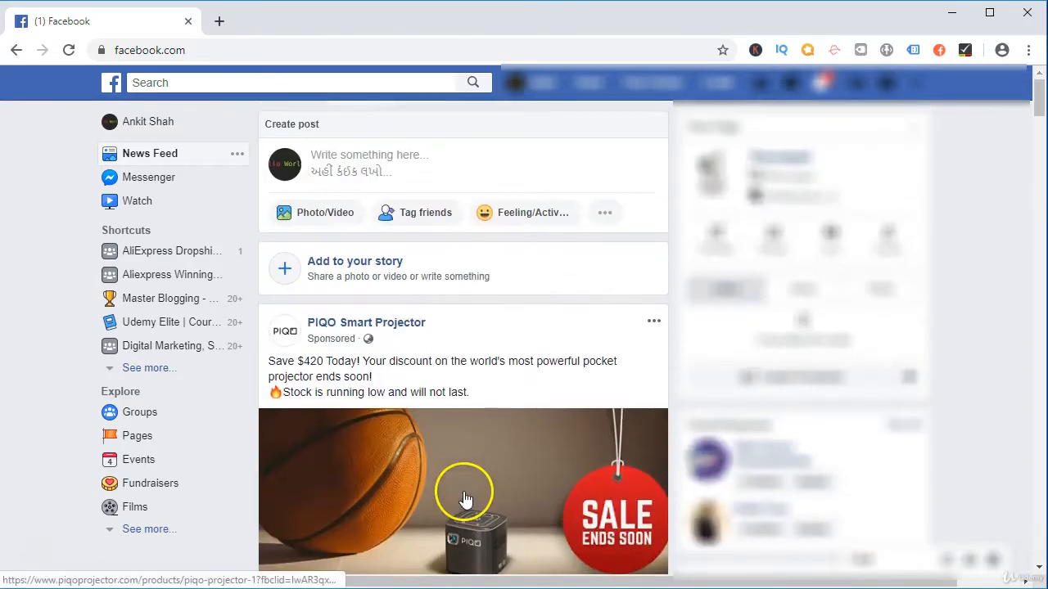
scroll(465, 498, down, 4)
scroll(480, 328, down, 2)
scroll(475, 331, down, 5)
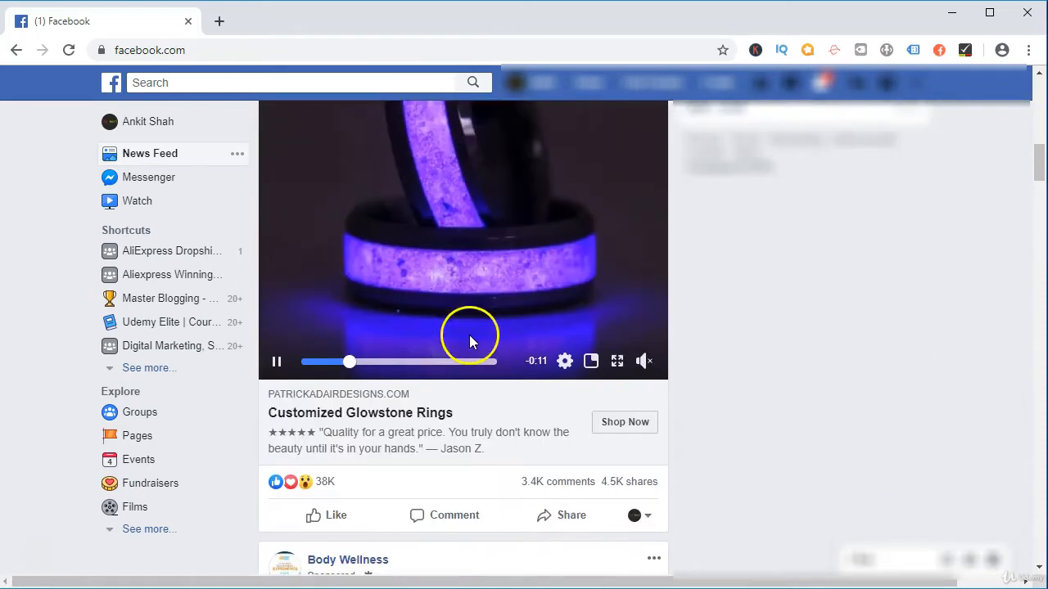
scroll(451, 307, up, 5)
scroll(434, 335, up, 1)
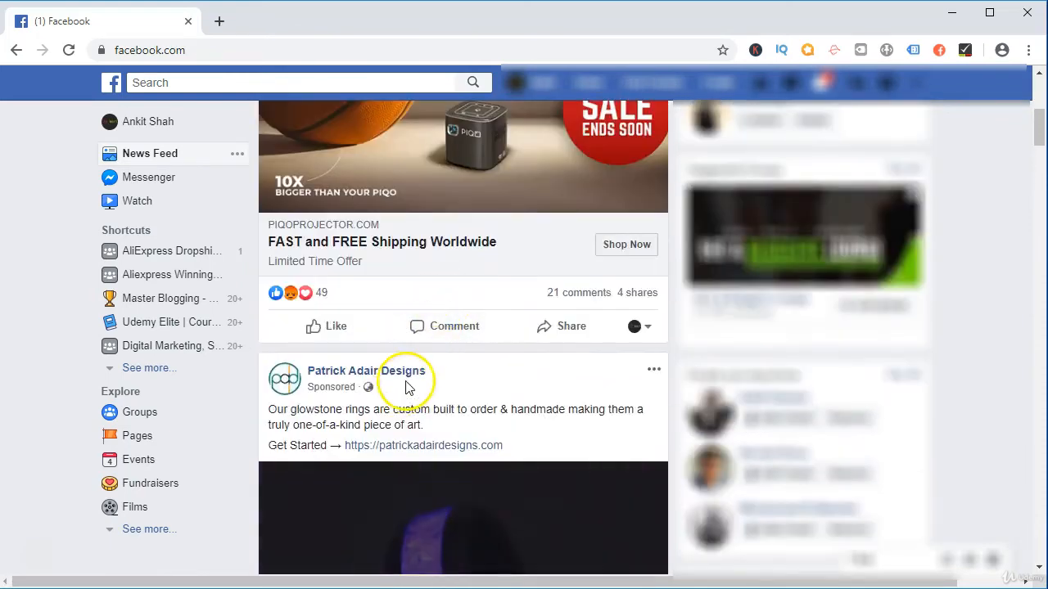
scroll(414, 385, up, 3)
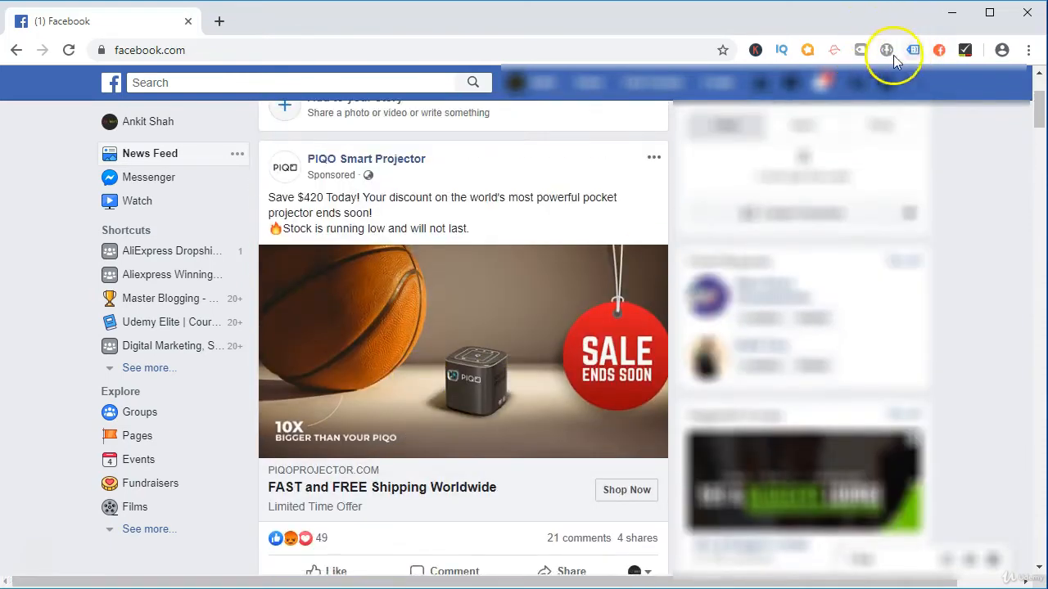
click(939, 49)
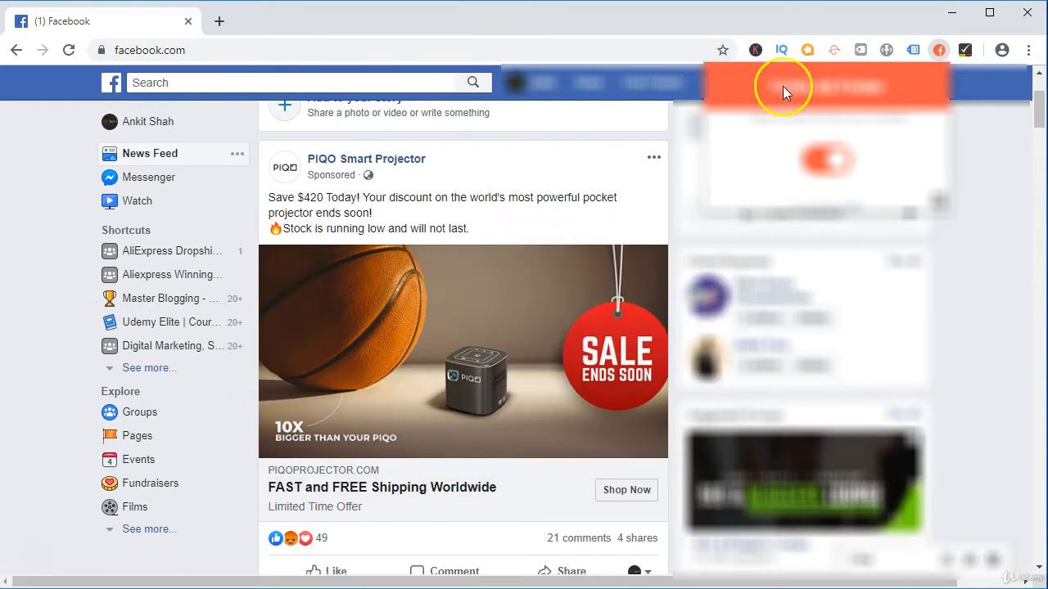
click(939, 51)
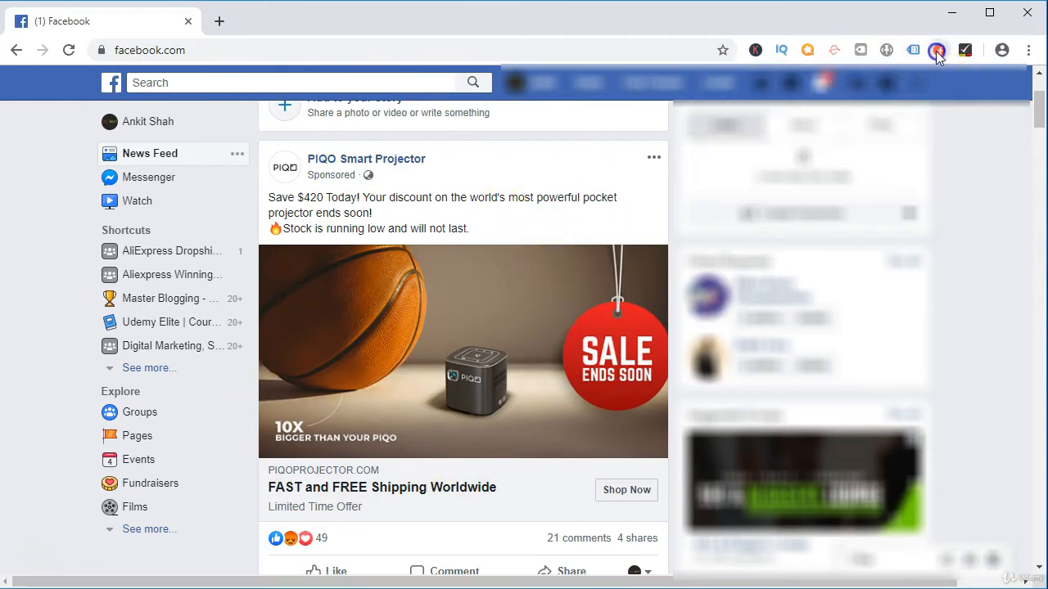
click(938, 52)
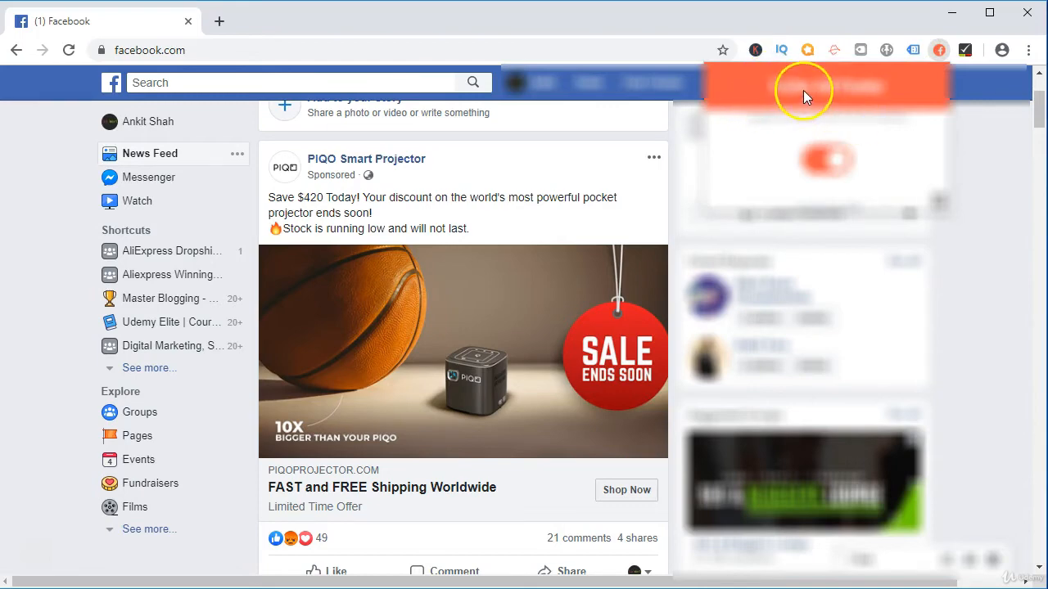
click(1015, 164)
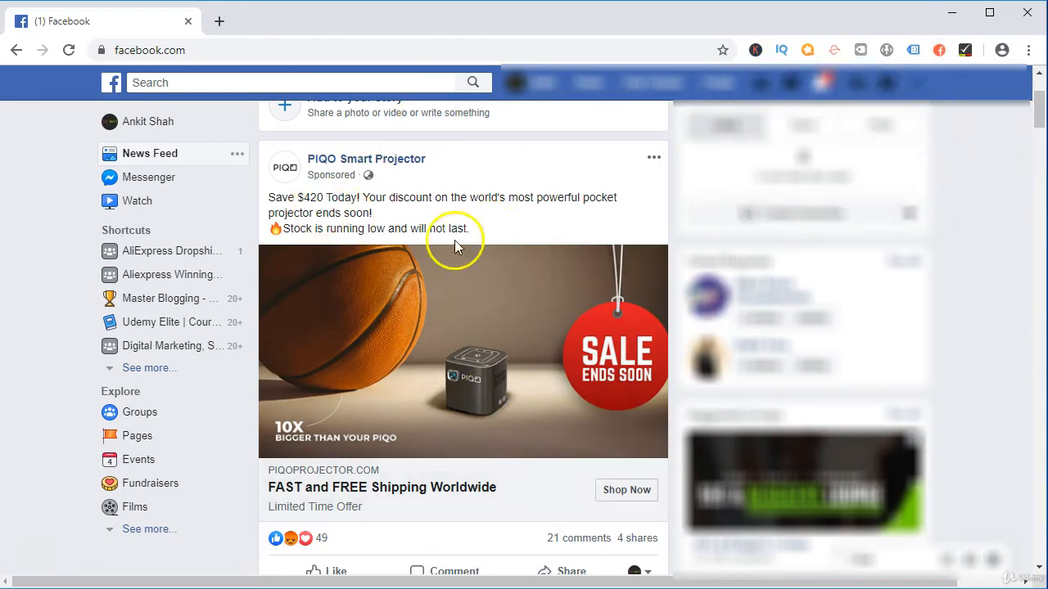
scroll(411, 167, down, 3)
scroll(411, 166, down, 8)
scroll(461, 261, down, 7)
scroll(461, 262, down, 5)
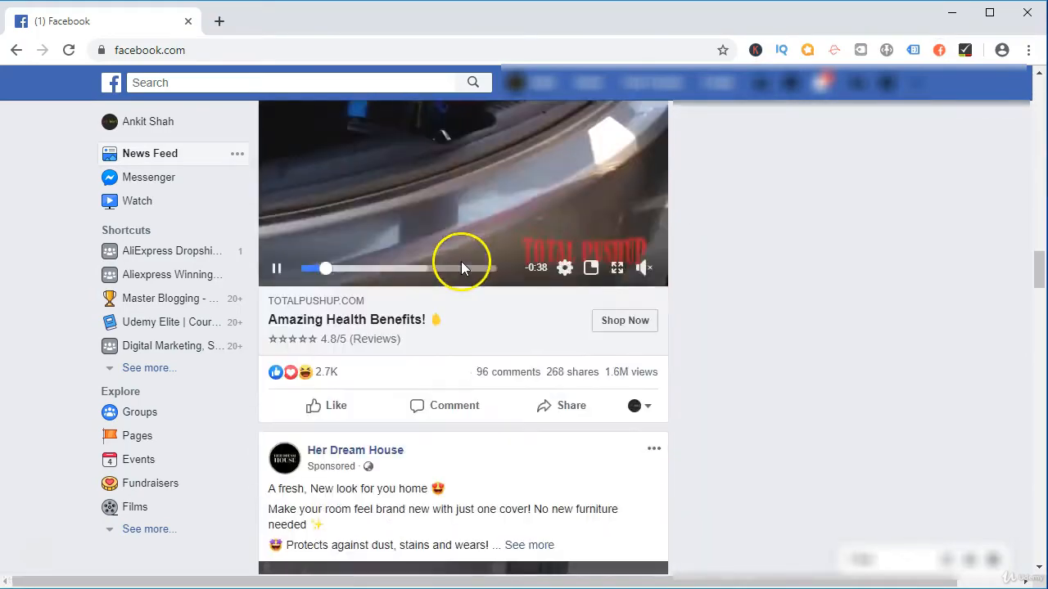
scroll(461, 261, down, 4)
scroll(466, 268, down, 5)
scroll(467, 257, down, 5)
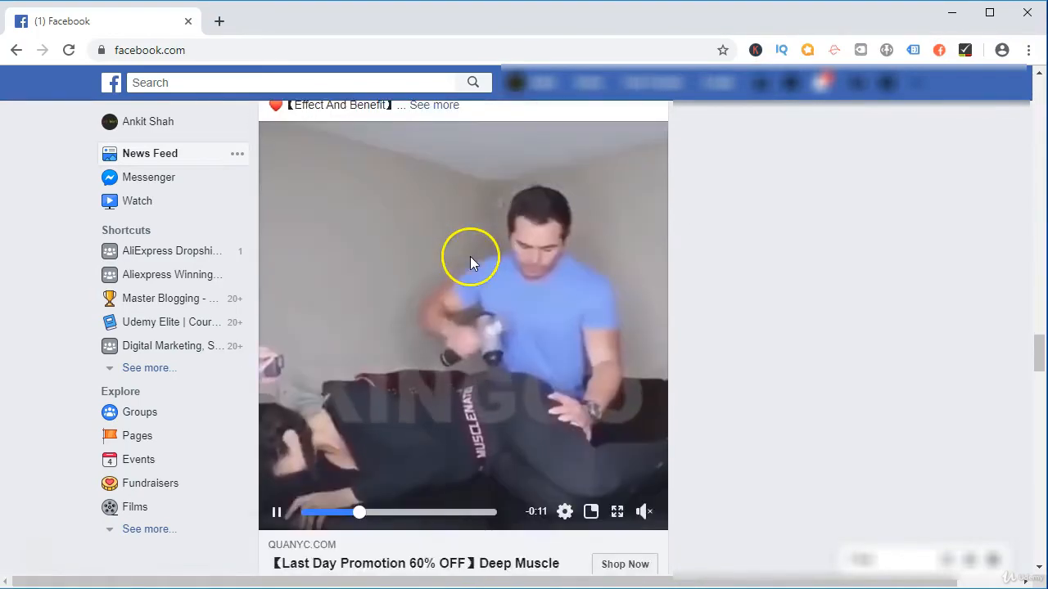
scroll(468, 257, down, 5)
scroll(468, 260, down, 4)
scroll(468, 263, down, 5)
scroll(467, 258, down, 3)
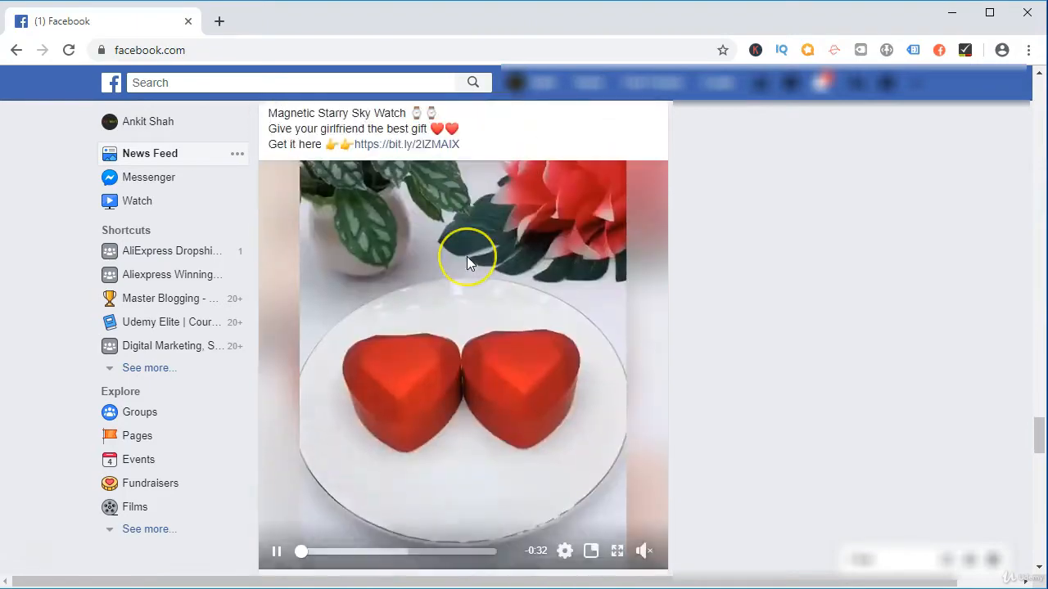
scroll(467, 258, down, 3)
scroll(466, 256, down, 1)
scroll(467, 257, down, 2)
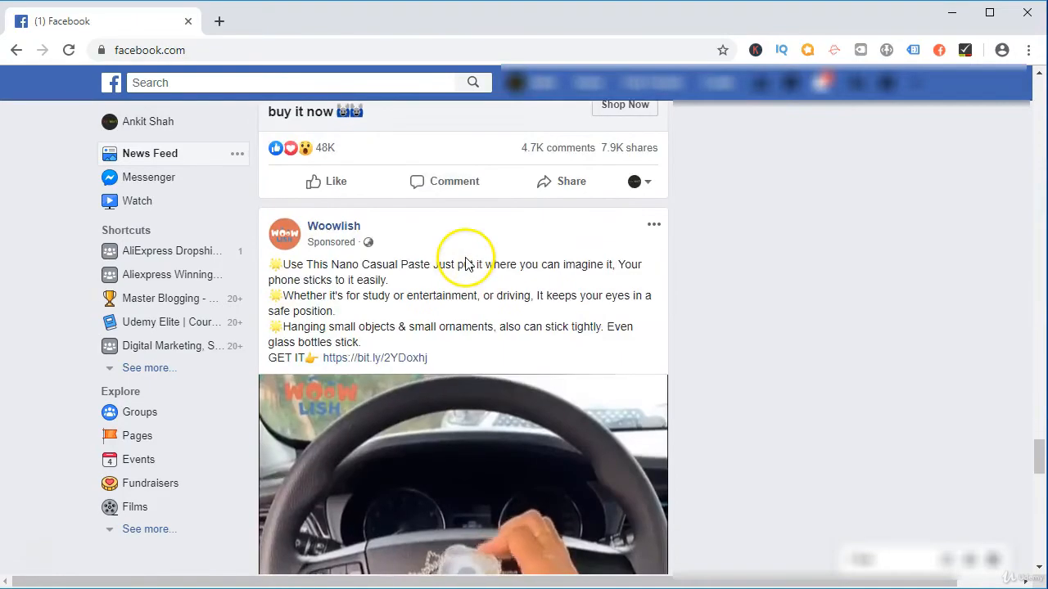
scroll(465, 260, down, 4)
scroll(465, 259, up, 4)
scroll(466, 266, up, 2)
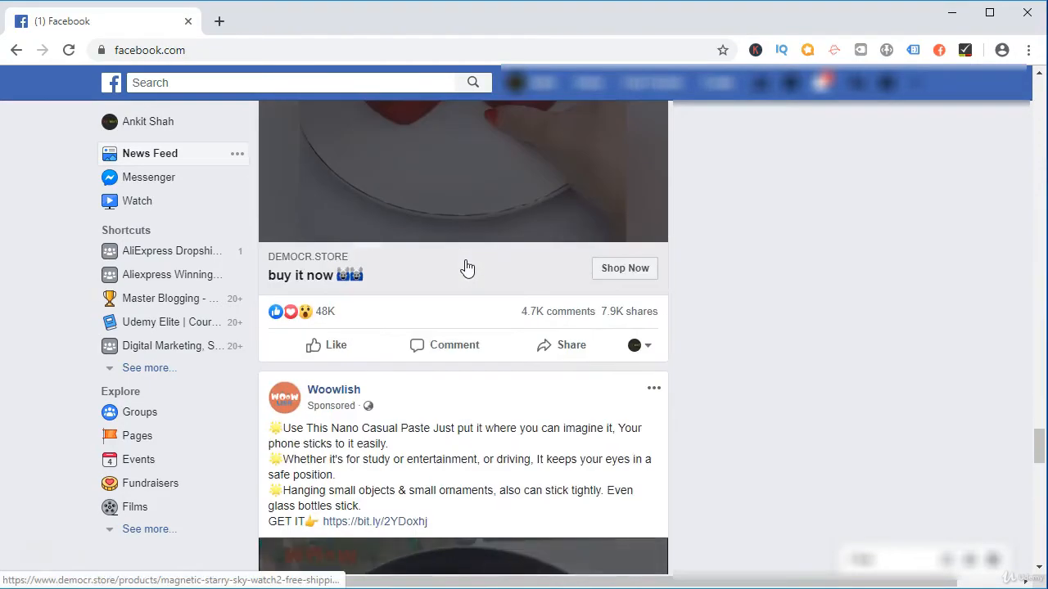
scroll(466, 266, down, 3)
scroll(448, 272, down, 1)
scroll(449, 279, down, 5)
scroll(448, 277, down, 2)
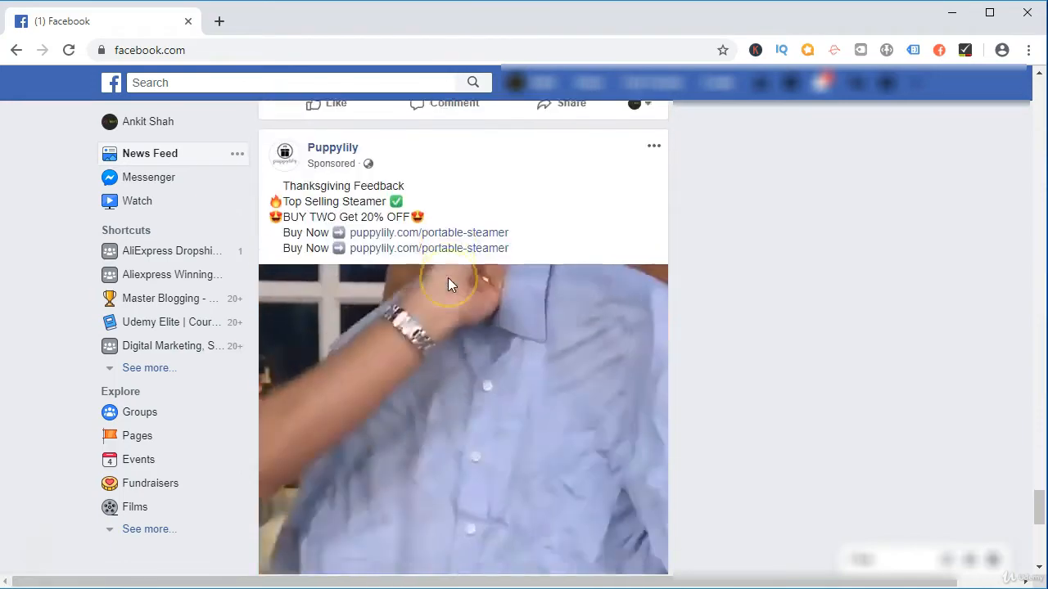
scroll(448, 278, down, 3)
scroll(450, 284, down, 2)
scroll(449, 282, down, 3)
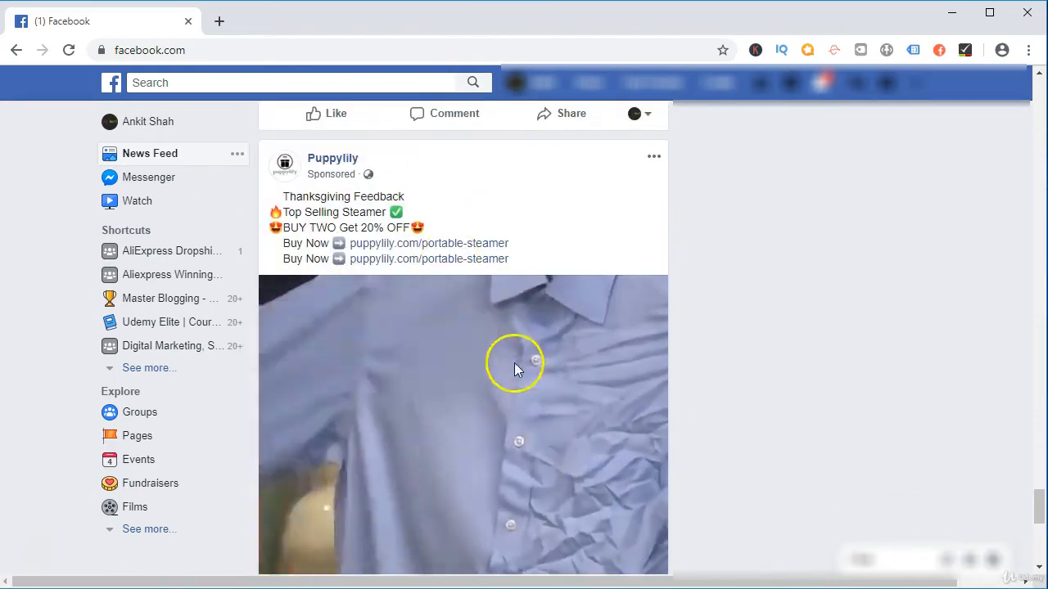
scroll(552, 244, down, 1)
scroll(548, 270, down, 5)
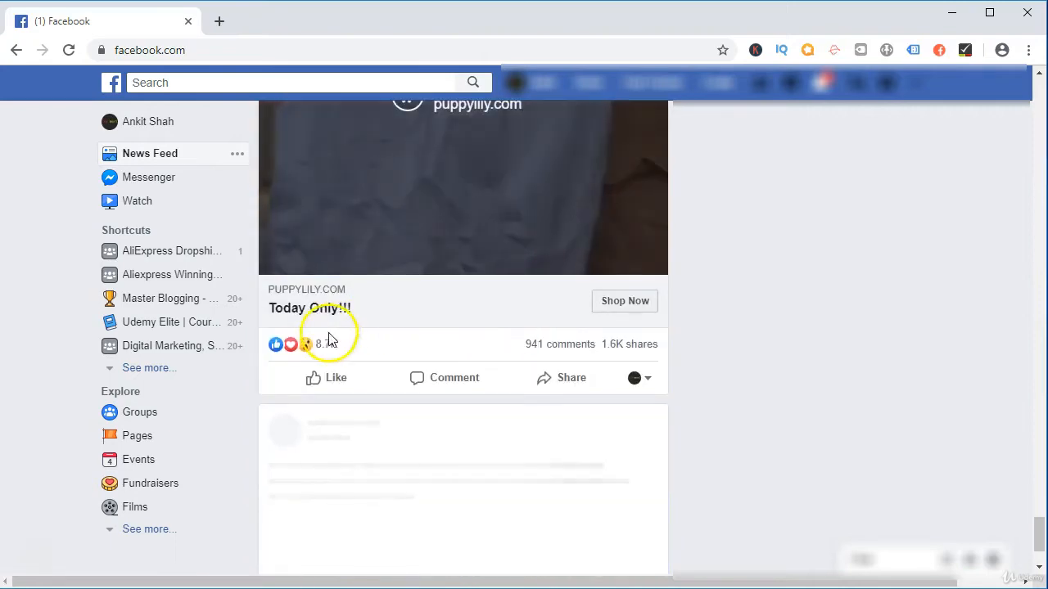
scroll(581, 319, up, 6)
scroll(402, 351, down, 5)
scroll(404, 327, up, 1)
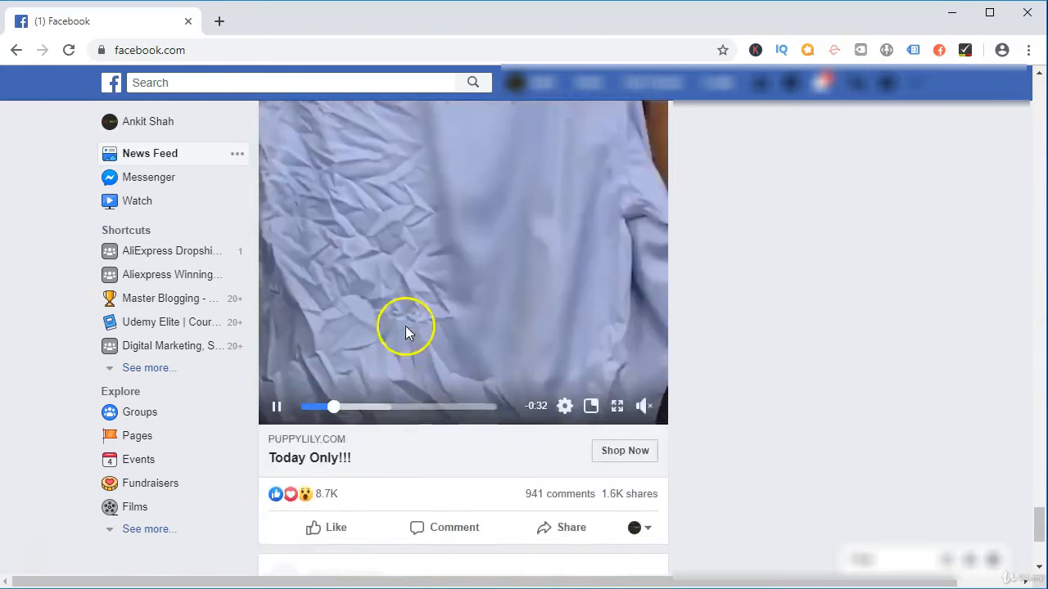
scroll(405, 332, up, 3)
scroll(406, 328, down, 4)
scroll(416, 295, up, 3)
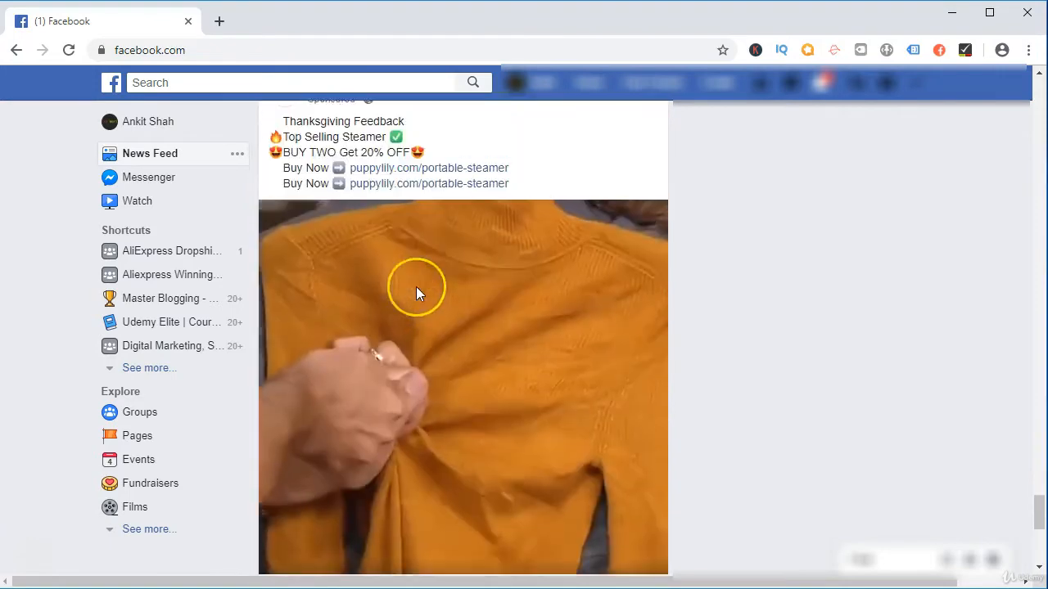
scroll(415, 289, up, 1)
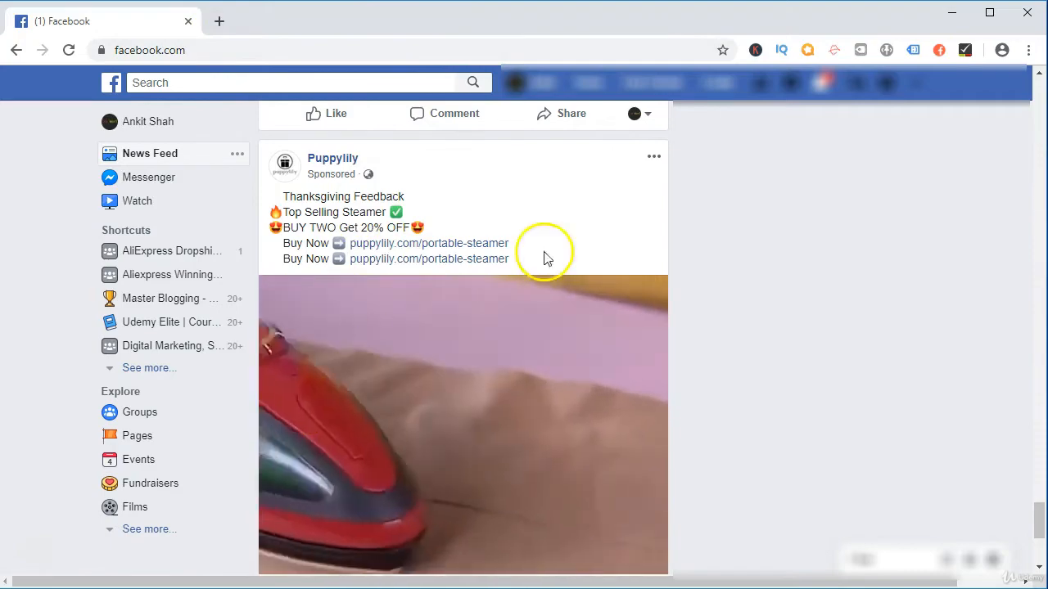
scroll(573, 262, down, 3)
scroll(573, 327, down, 5)
scroll(575, 333, down, 5)
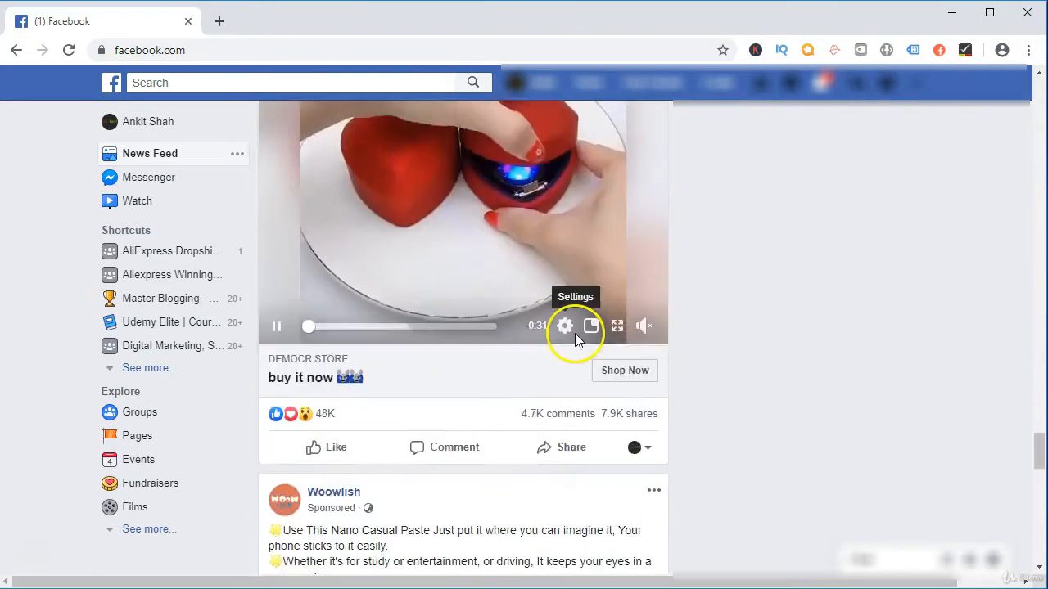
scroll(575, 334, down, 5)
scroll(574, 334, down, 10)
scroll(577, 336, up, 2)
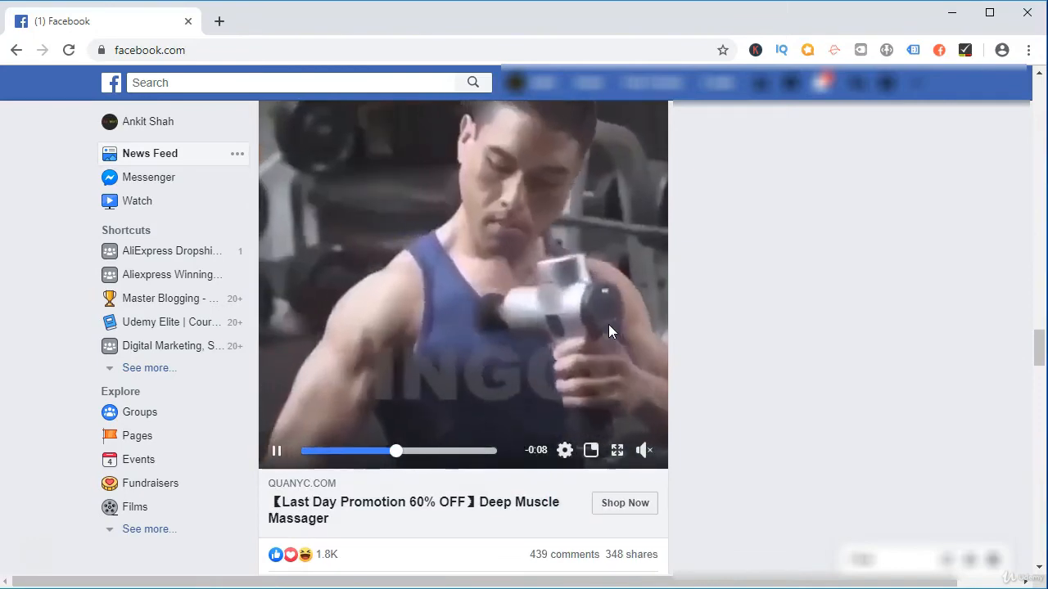
scroll(608, 324, up, 5)
scroll(614, 327, up, 5)
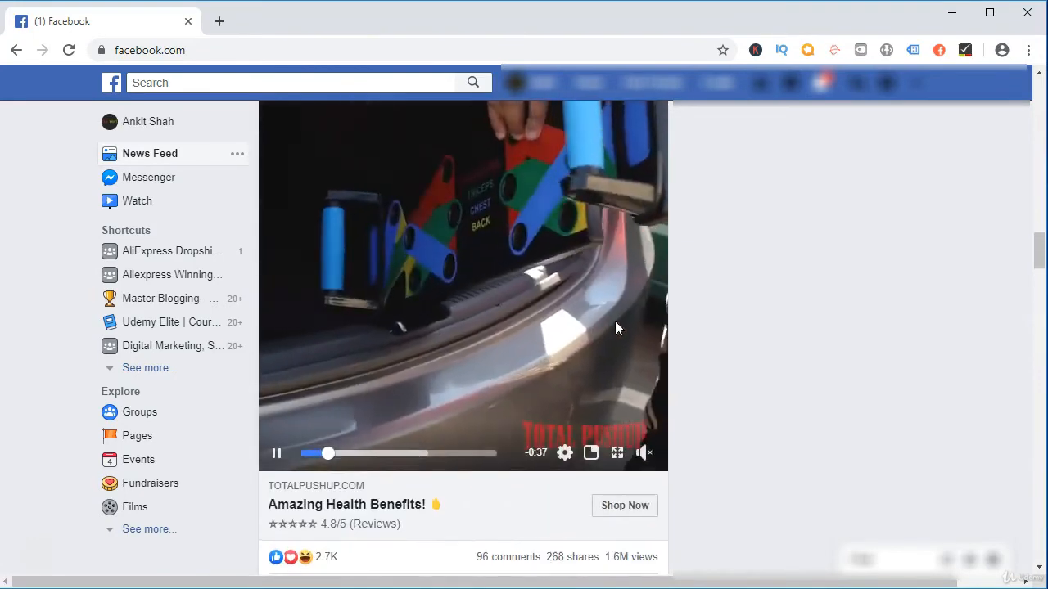
scroll(615, 327, up, 2)
scroll(615, 323, up, 1)
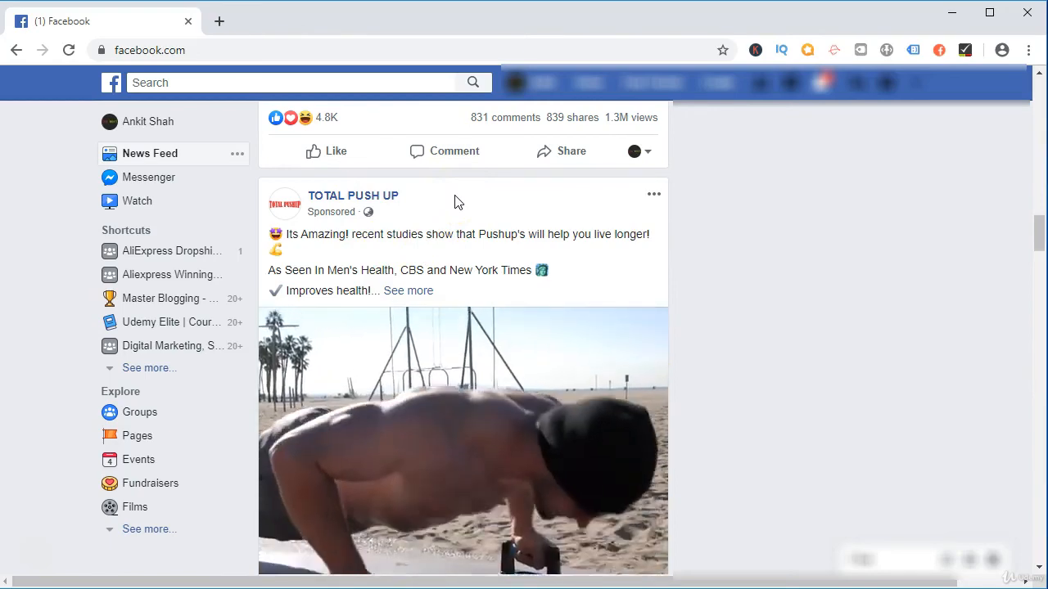
click(530, 178)
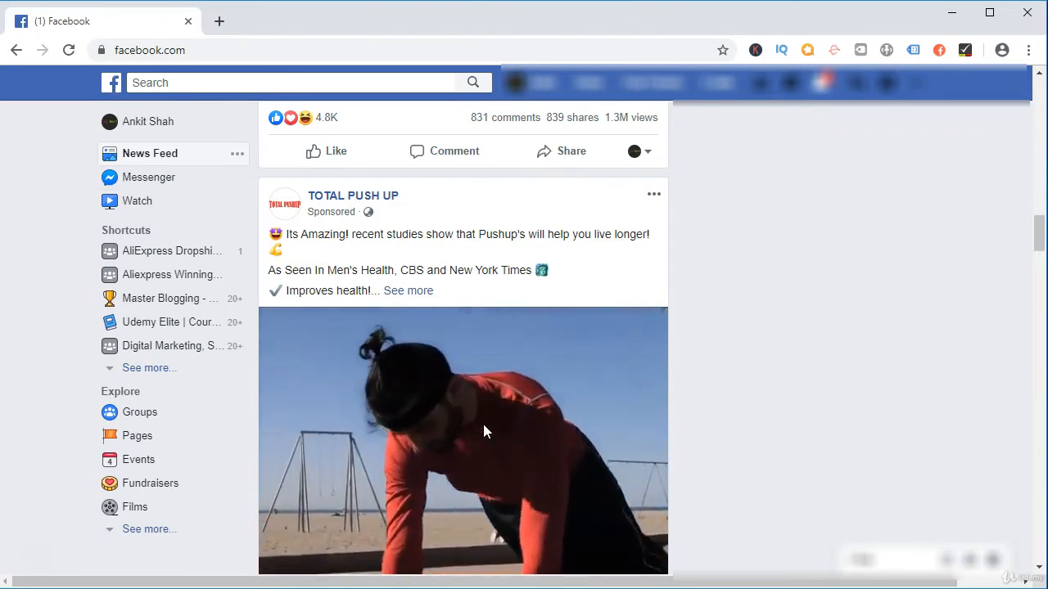
click(476, 419)
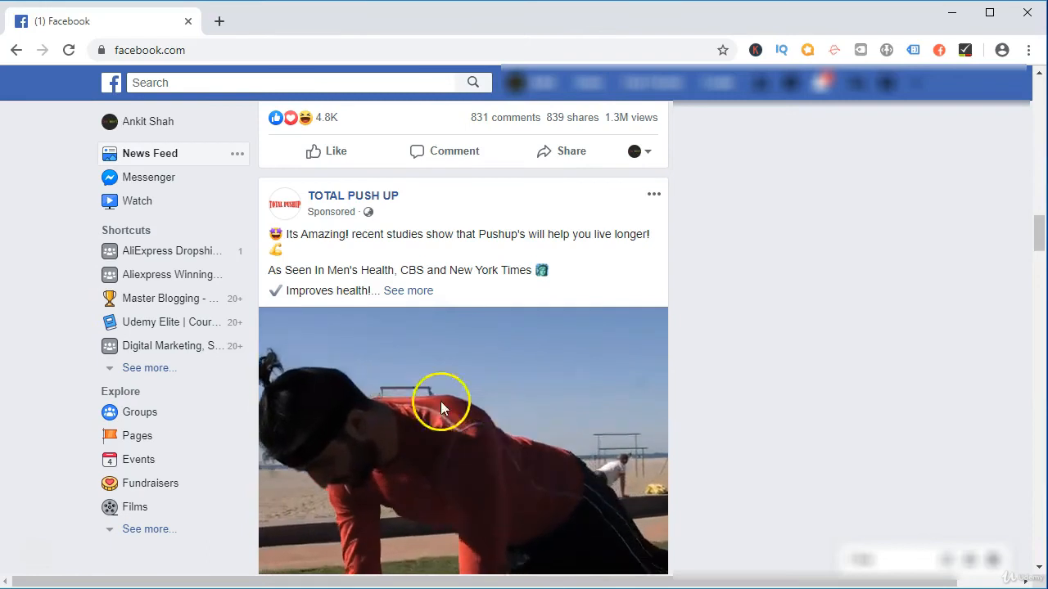
scroll(315, 312, down, 1)
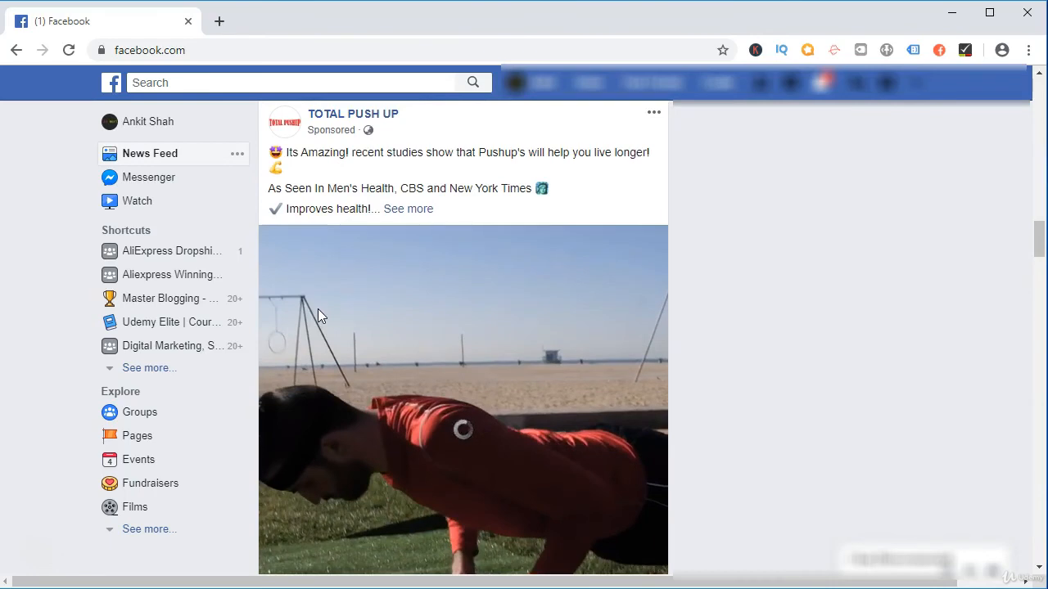
scroll(322, 311, down, 2)
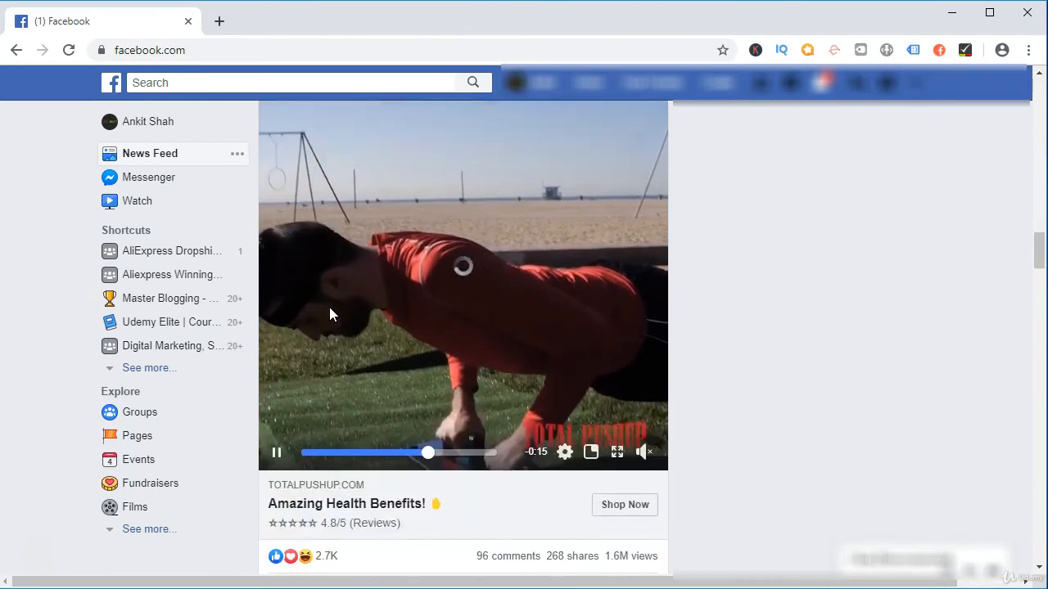
scroll(329, 313, up, 1)
scroll(424, 385, up, 7)
scroll(461, 434, up, 7)
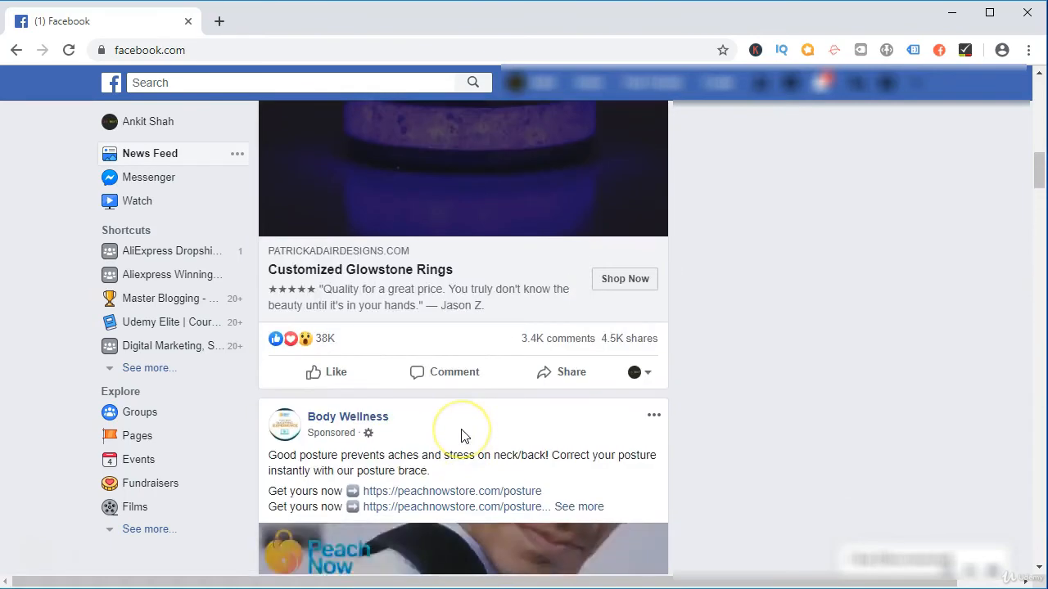
scroll(461, 434, up, 2)
scroll(461, 434, up, 5)
scroll(462, 435, up, 5)
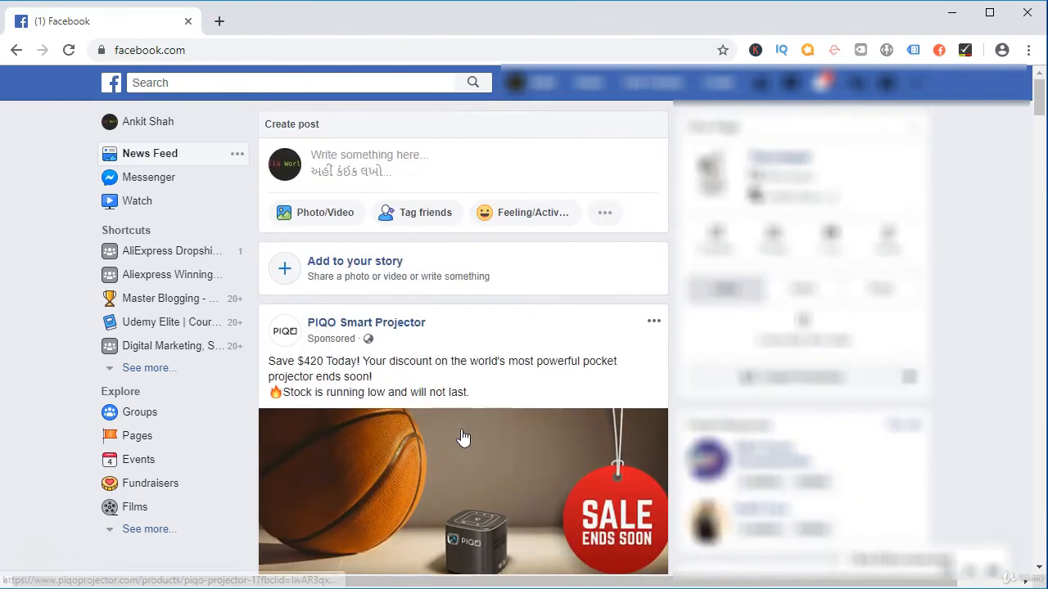